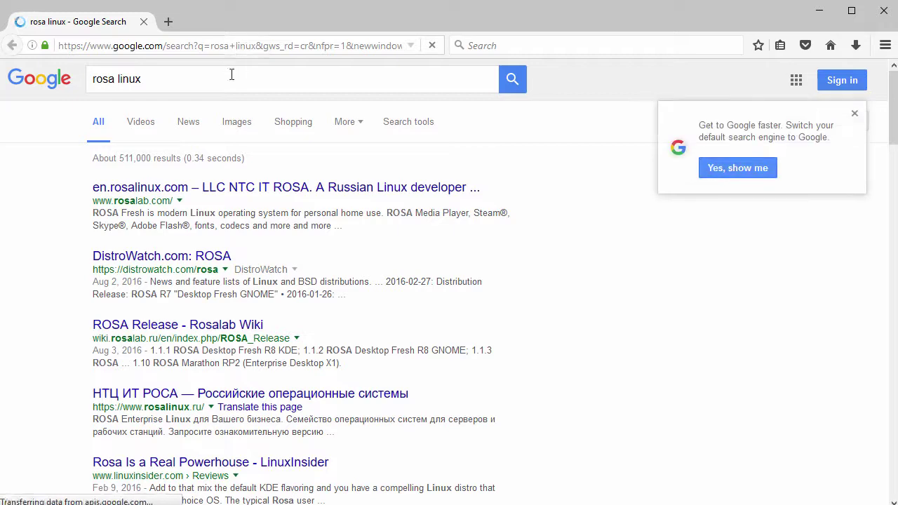
# Open the ROSA developer's homepage from the Google results and scroll through it.
pyautogui.click(245, 188)
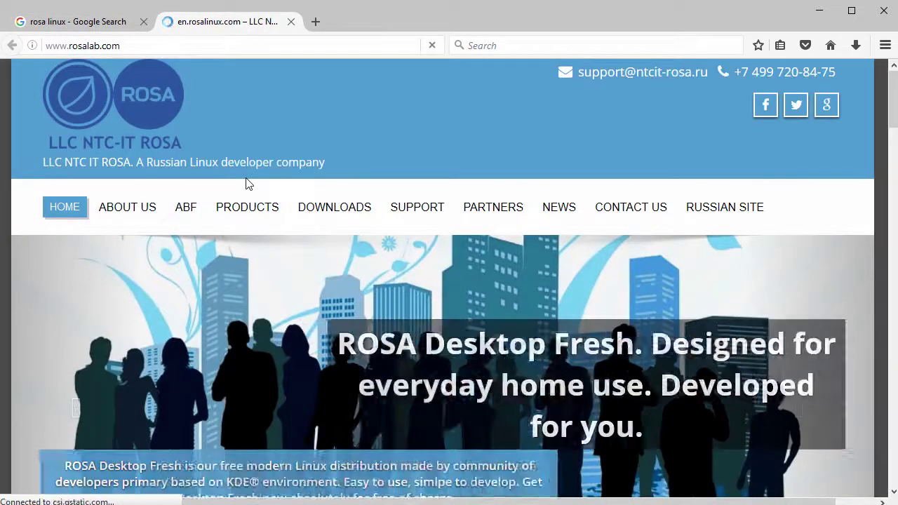
pyautogui.scroll(-3, 323, 258)
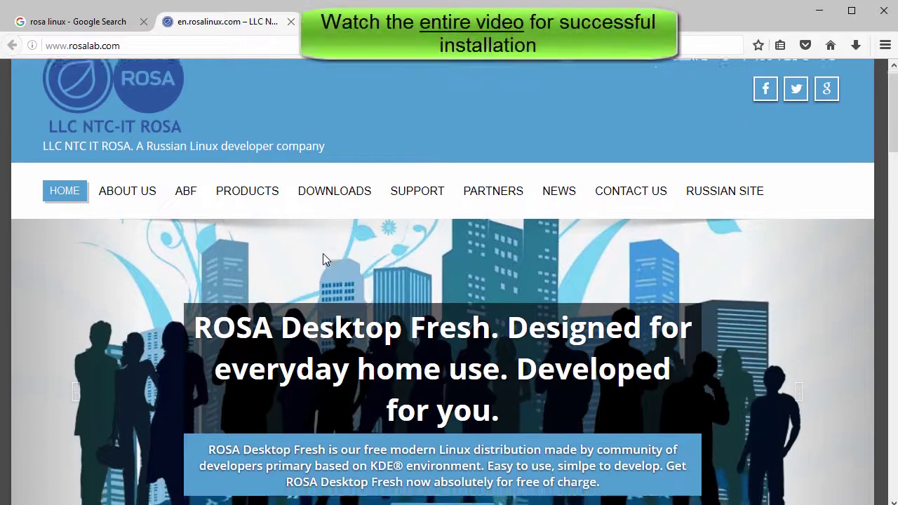
pyautogui.scroll(-5, 323, 258)
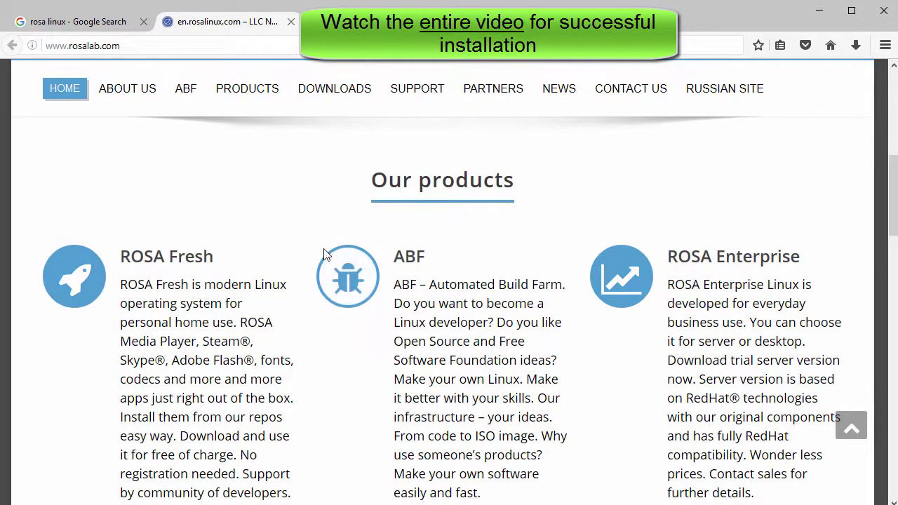
pyautogui.scroll(8, 324, 252)
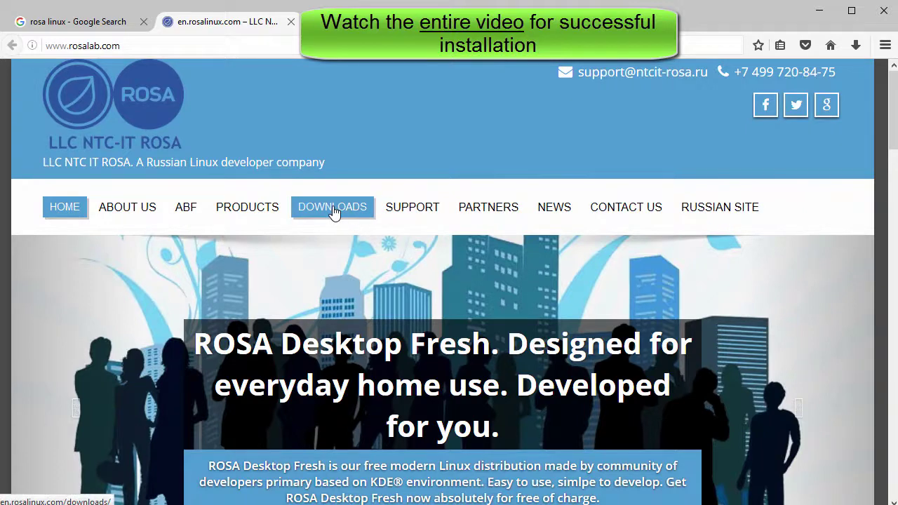
# Go to the ROSA Downloads page and locate the RELS 6.7 section and its repository-key note.
pyautogui.click(334, 213)
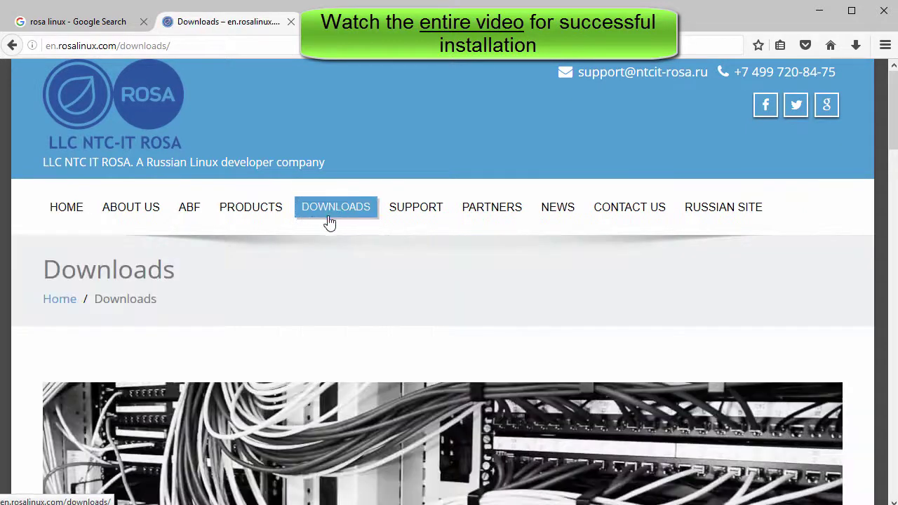
pyautogui.scroll(-5, 304, 255)
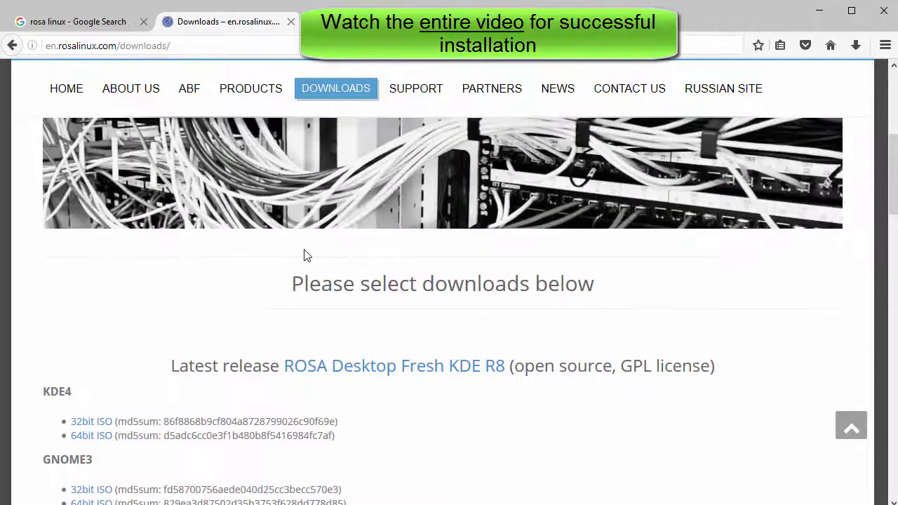
pyautogui.scroll(-10, 306, 253)
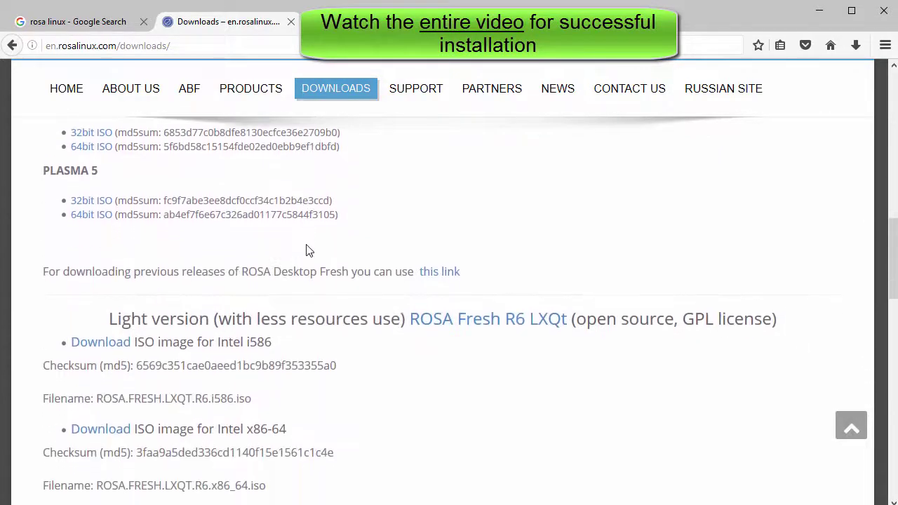
pyautogui.scroll(-3, 306, 251)
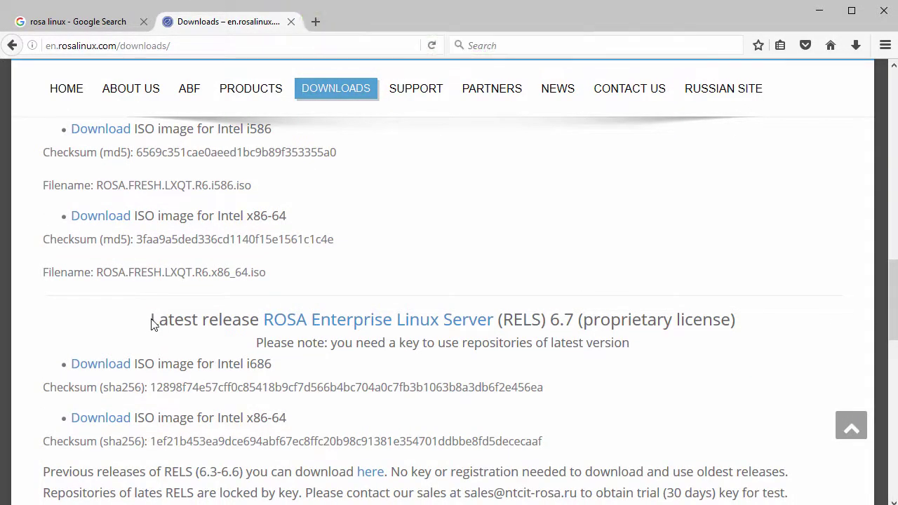
pyautogui.moveTo(157, 321); pyautogui.dragTo(574, 325)
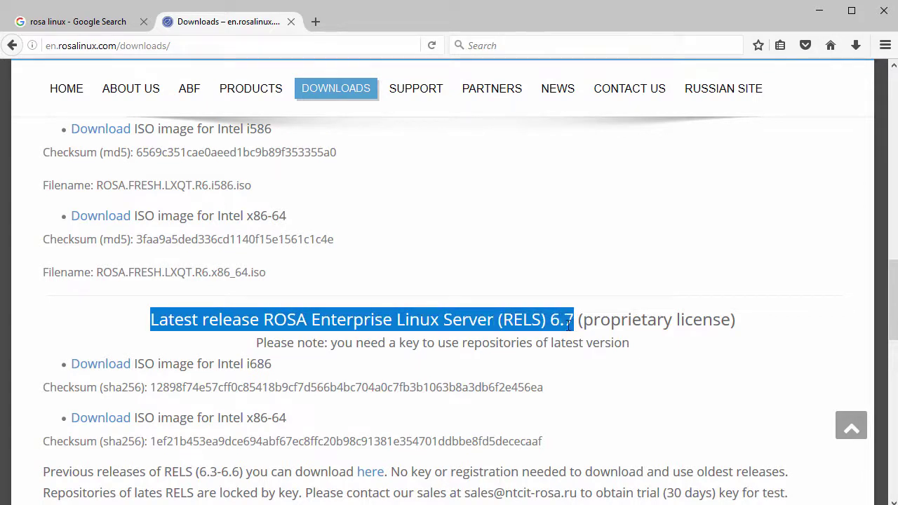
pyautogui.scroll(-3, 473, 331)
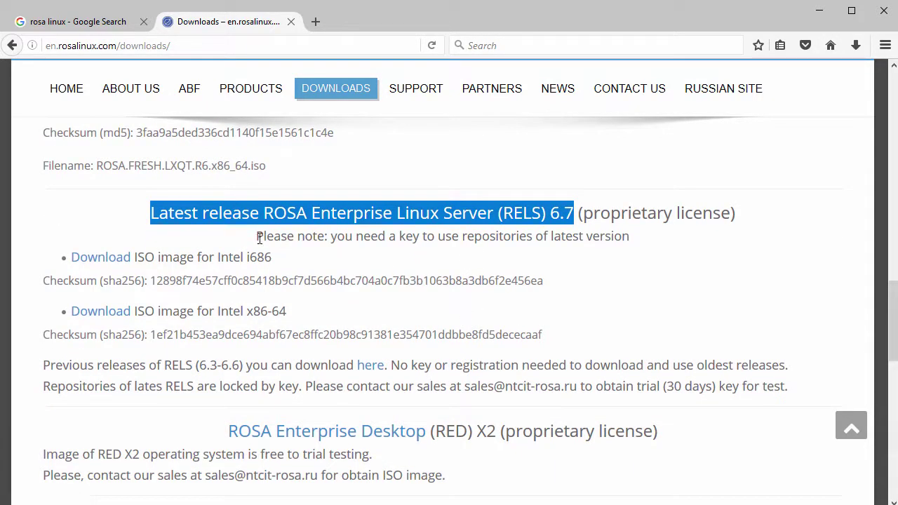
pyautogui.moveTo(258, 237); pyautogui.dragTo(633, 241)
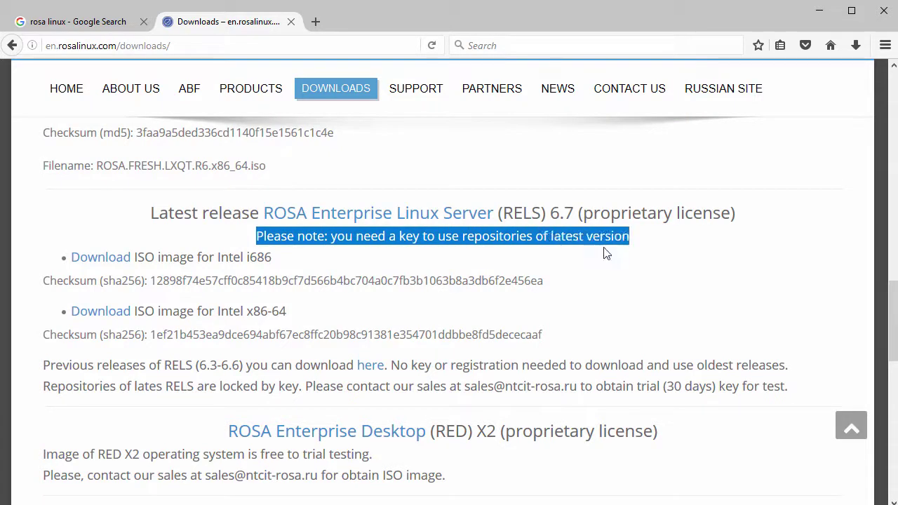
# Start the RELS 6.7 x86-64 ISO download, but keep the existing file in Downloads.
pyautogui.click(111, 314)
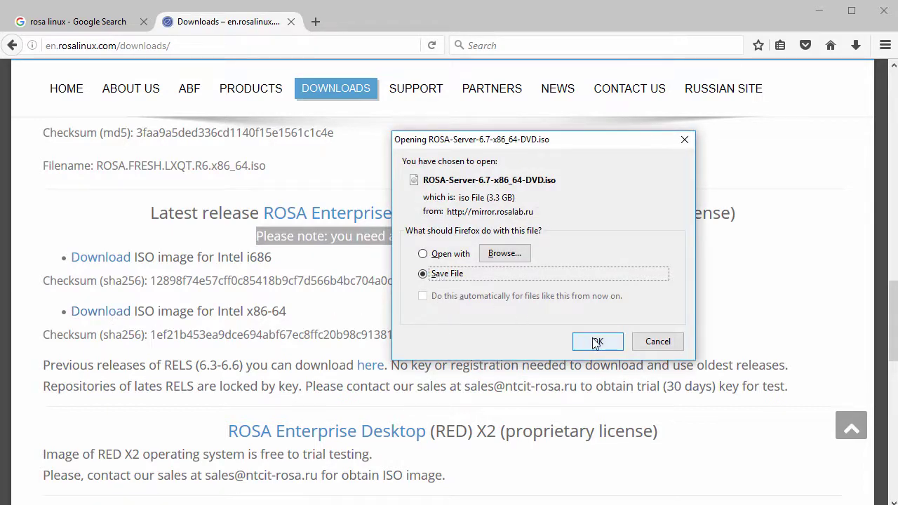
pyautogui.click(597, 341)
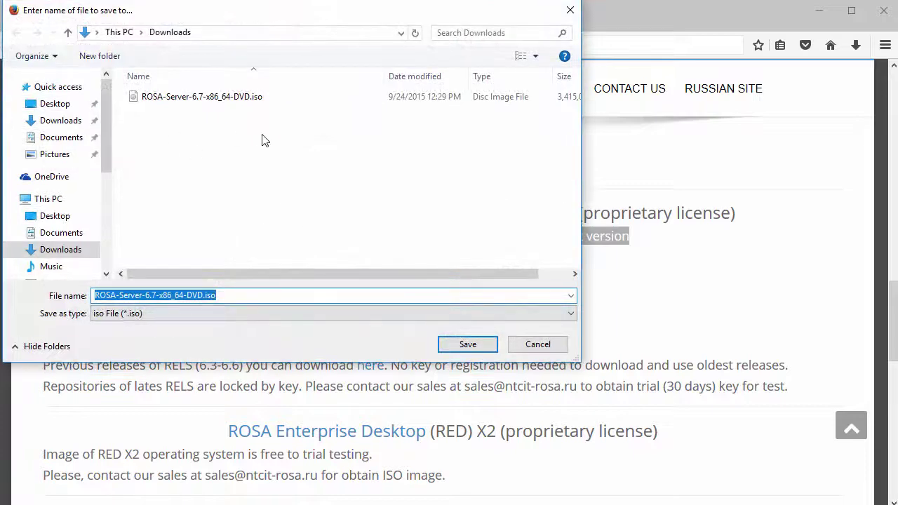
pyautogui.click(464, 344)
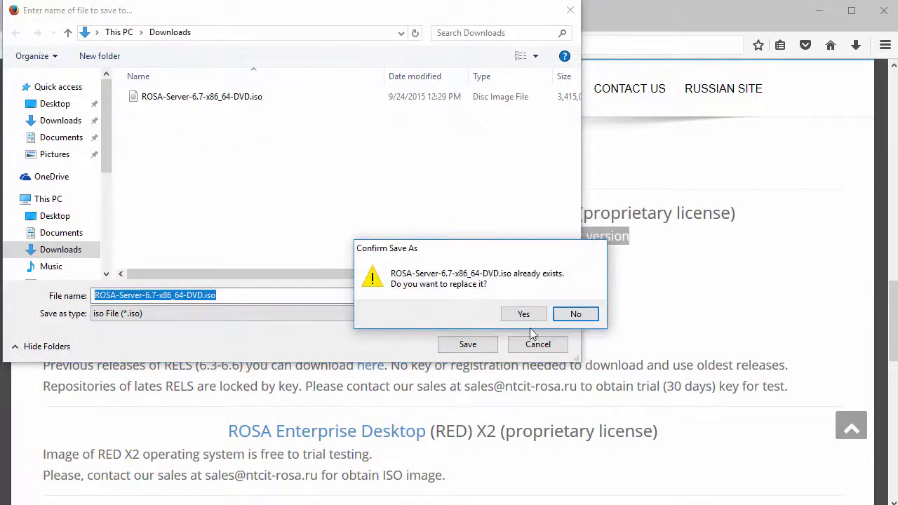
pyautogui.click(574, 314)
pyautogui.click(532, 340)
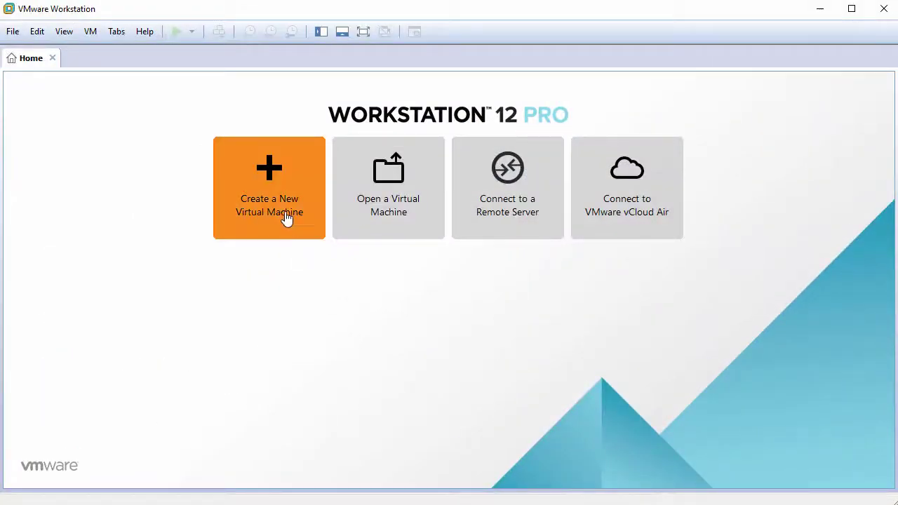
# Start a Typical new VM, installing the OS later, with guest Red Hat Enterprise Linux 6 64-bit.
pyautogui.click(281, 199)
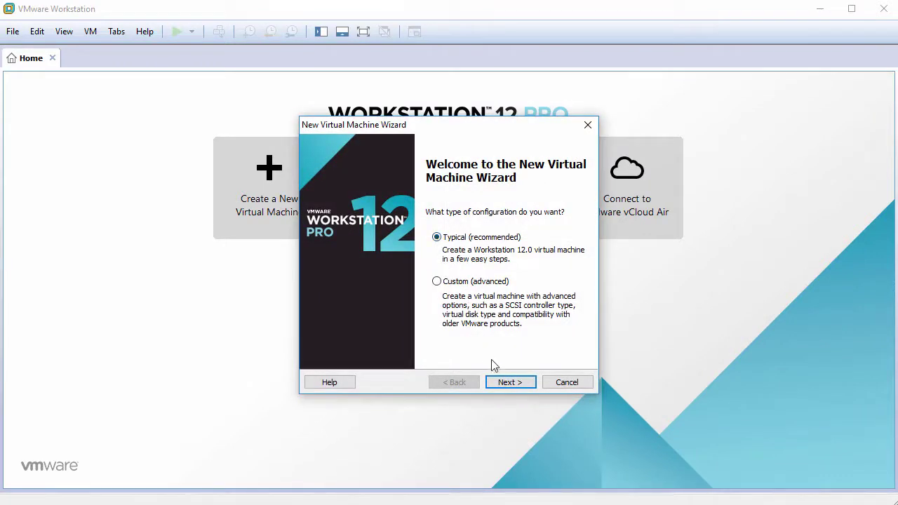
pyautogui.click(509, 382)
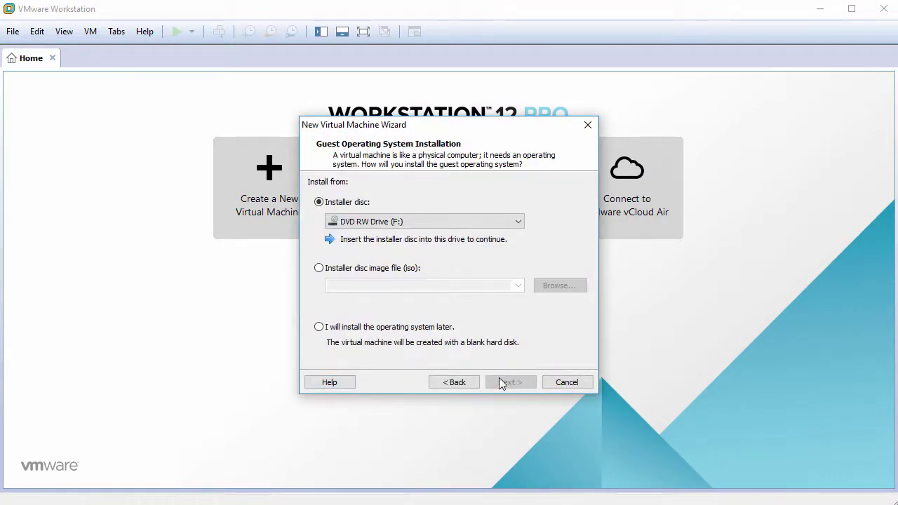
pyautogui.click(377, 328)
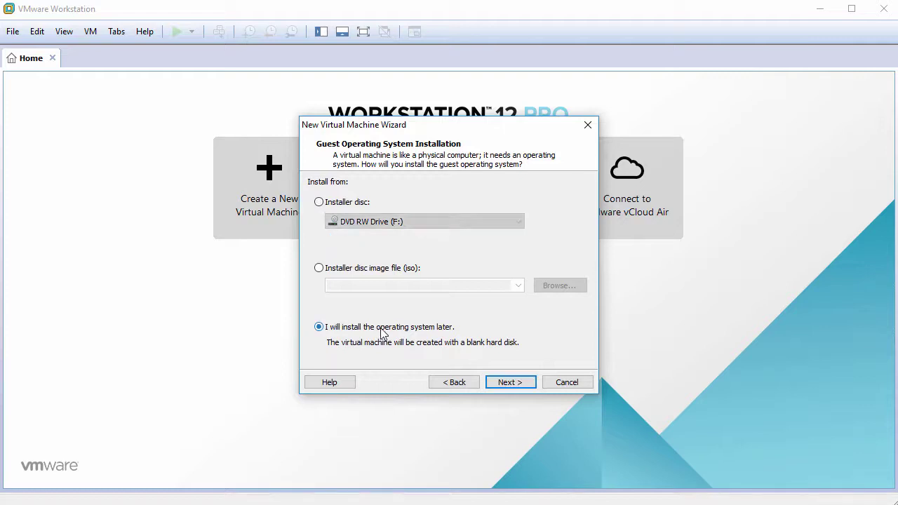
pyautogui.click(507, 382)
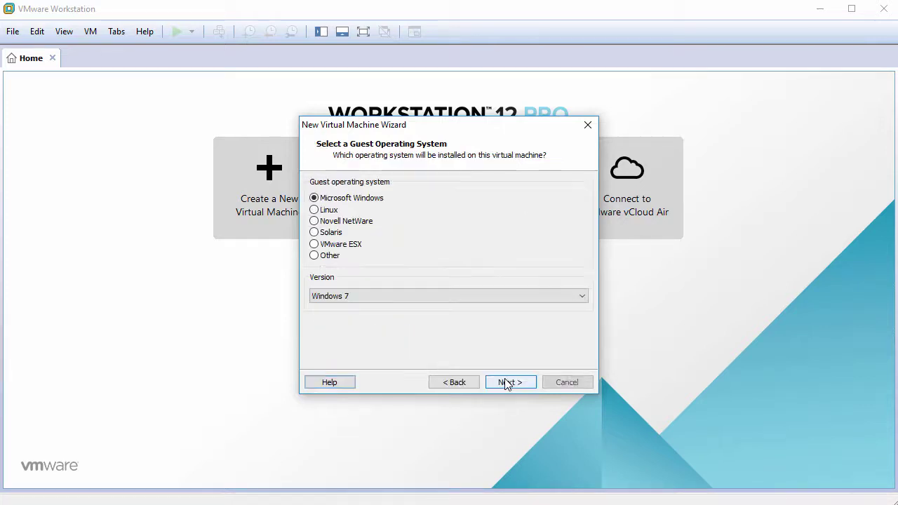
pyautogui.click(316, 210)
pyautogui.click(369, 296)
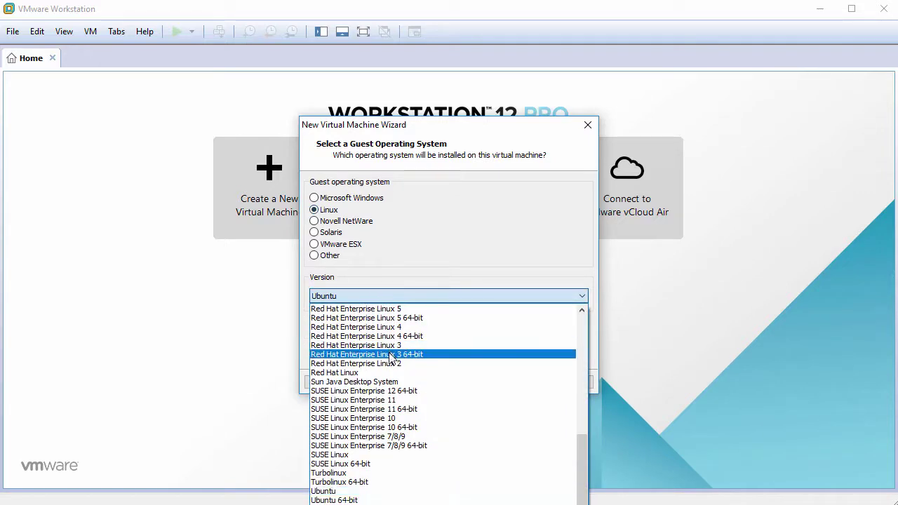
pyautogui.scroll(3, 390, 358)
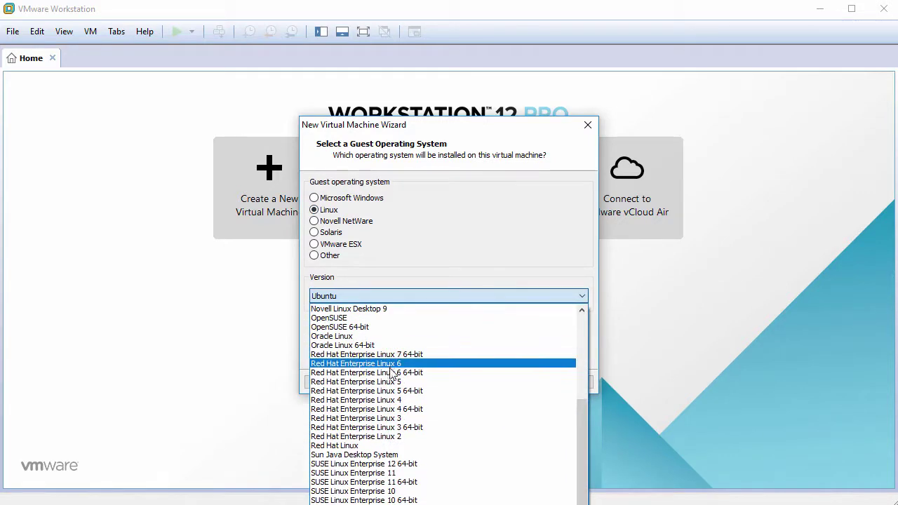
pyautogui.click(389, 372)
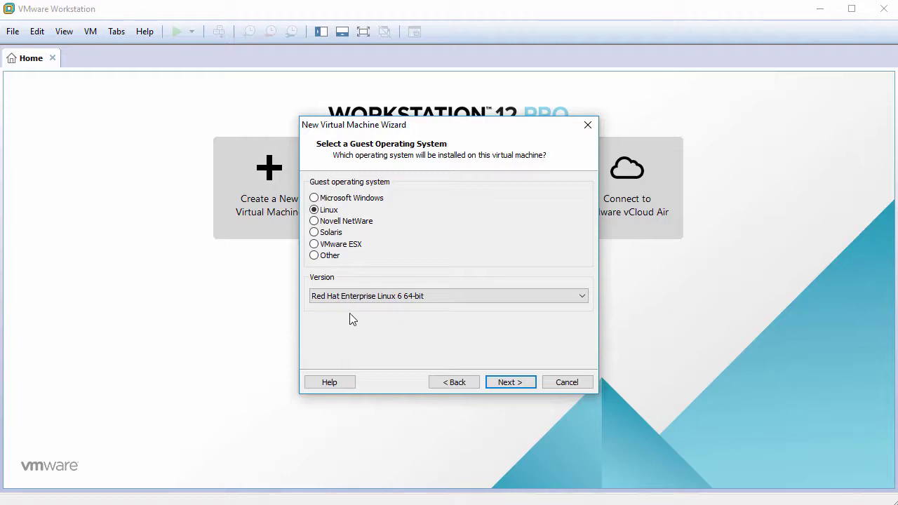
# Name the VM RELS6.7 and give it a 60 GB disk stored as a single file.
pyautogui.click(509, 382)
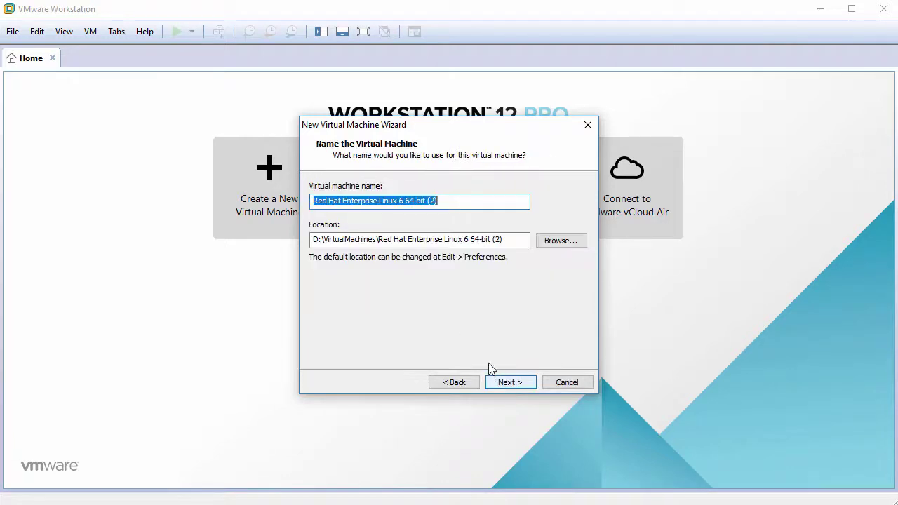
pyautogui.write('RELS6.7')
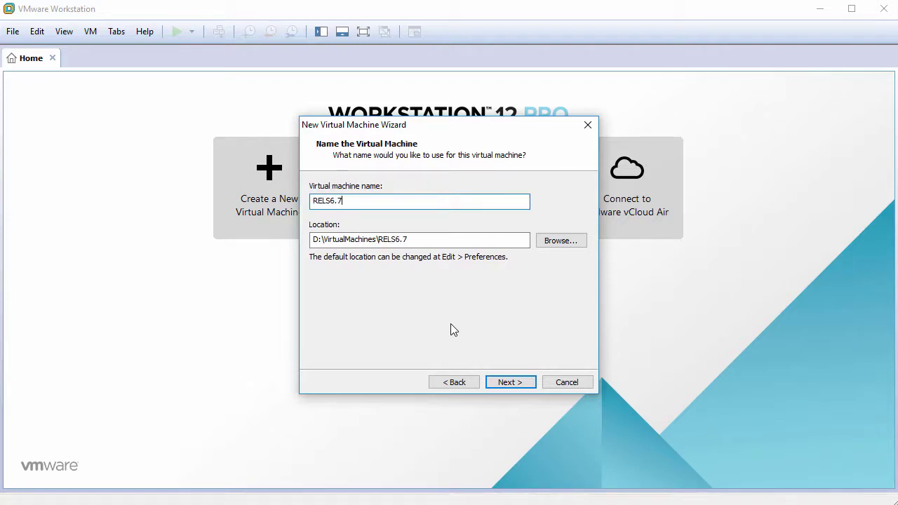
pyautogui.click(508, 382)
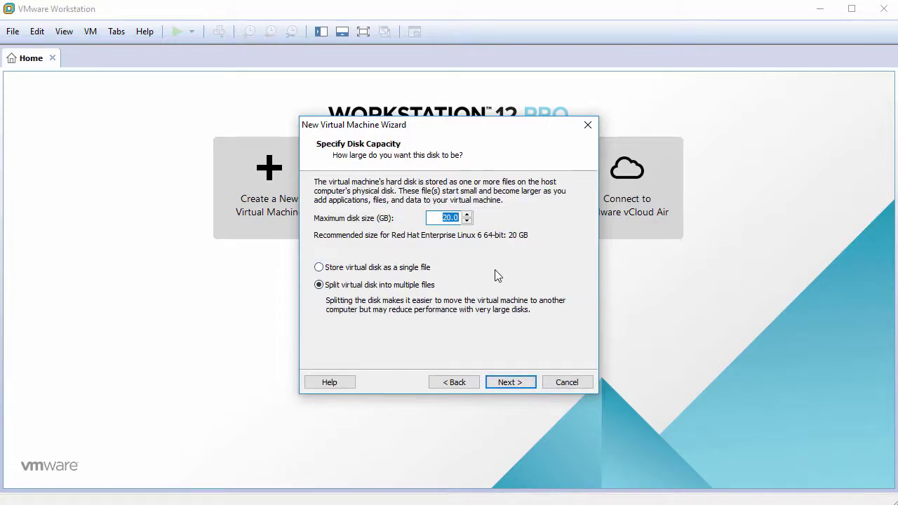
pyautogui.write('60')
pyautogui.click(394, 271)
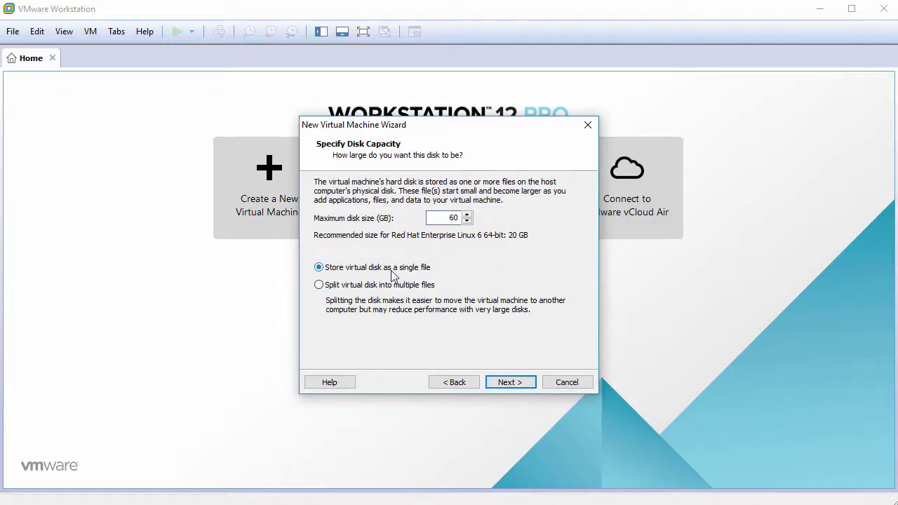
pyautogui.click(506, 382)
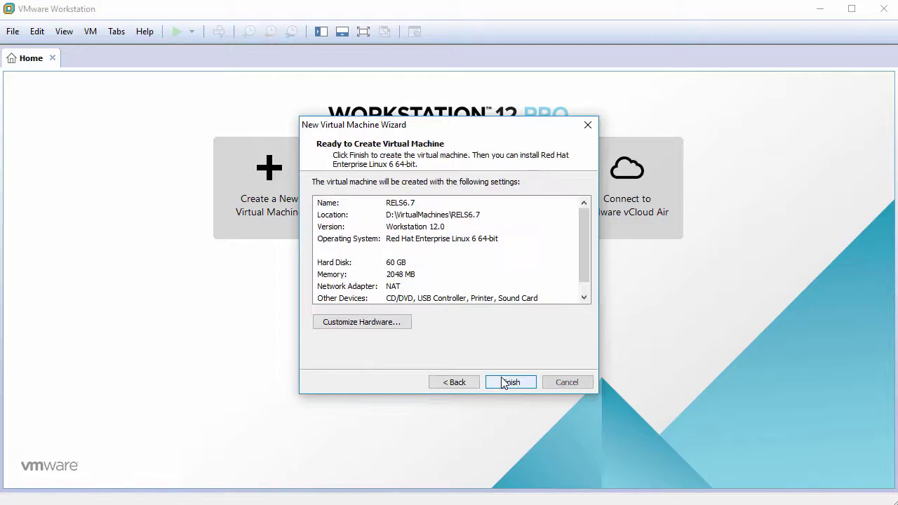
# Give the new VM's processor 2 cores.
pyautogui.click(374, 325)
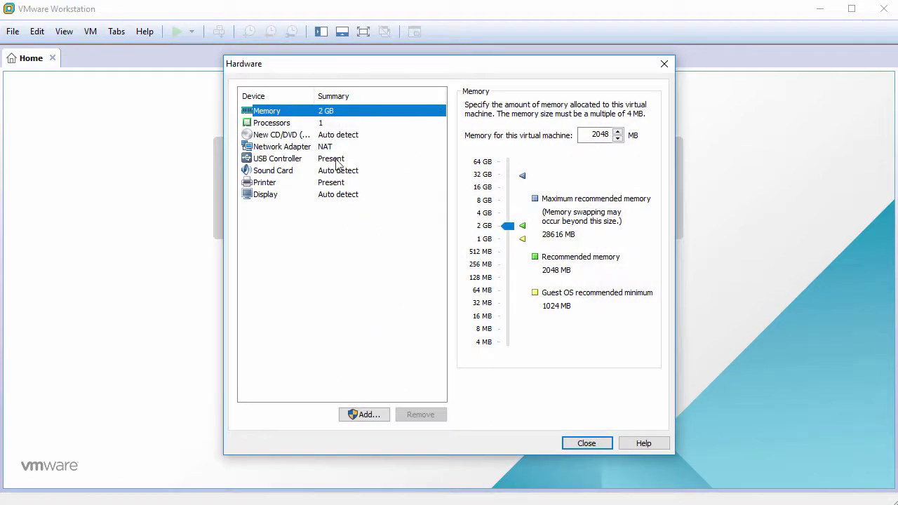
pyautogui.click(298, 124)
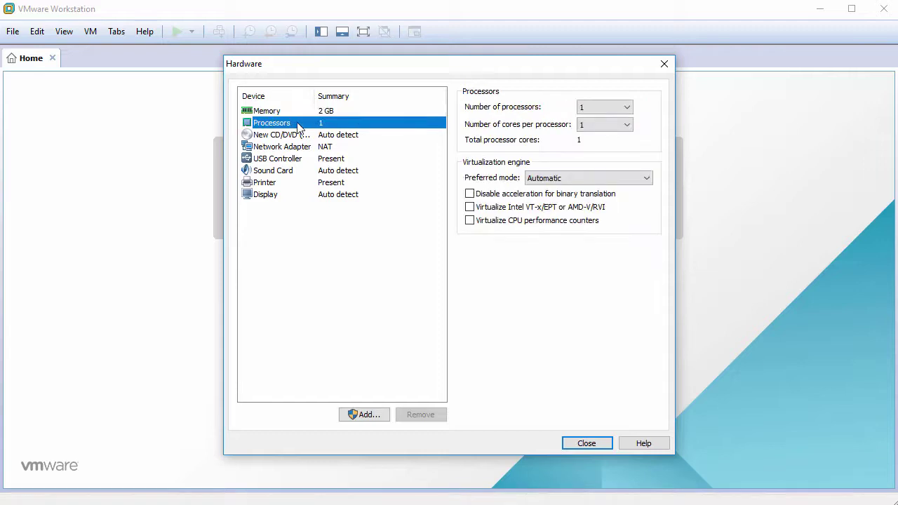
pyautogui.click(593, 126)
pyautogui.click(591, 146)
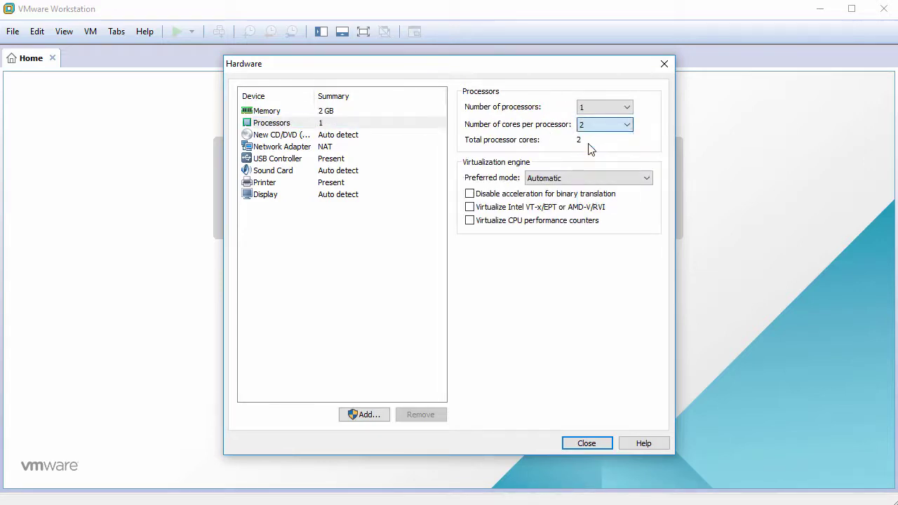
# Point the CD/DVD drive at the ROSA-Server-6.7-x86_64-DVD.iso image.
pyautogui.click(285, 136)
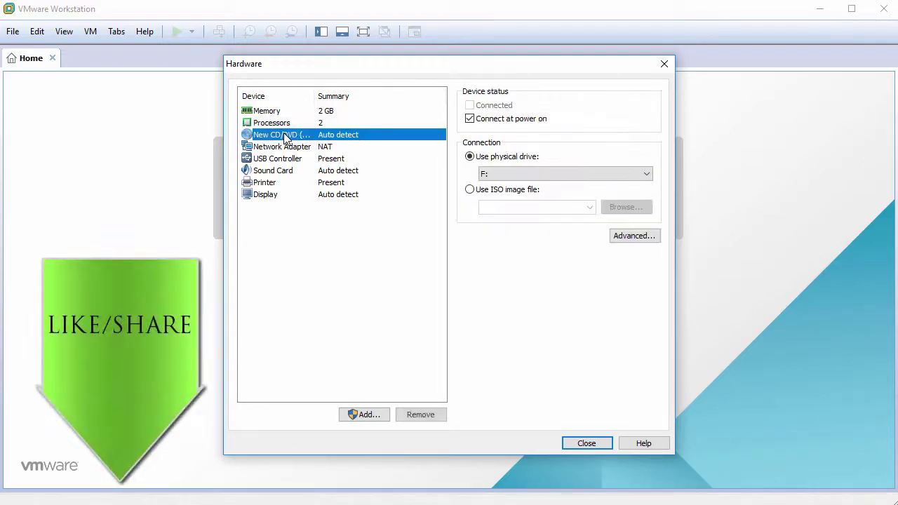
pyautogui.click(469, 191)
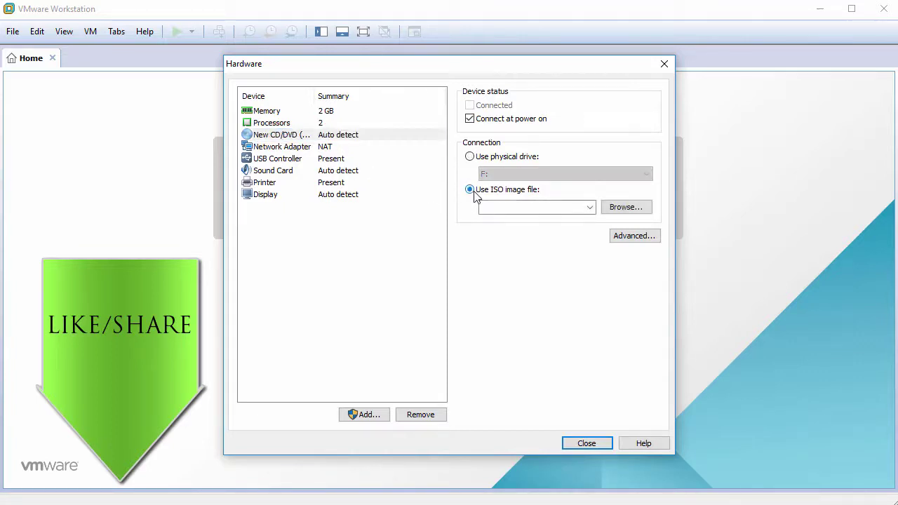
pyautogui.click(621, 209)
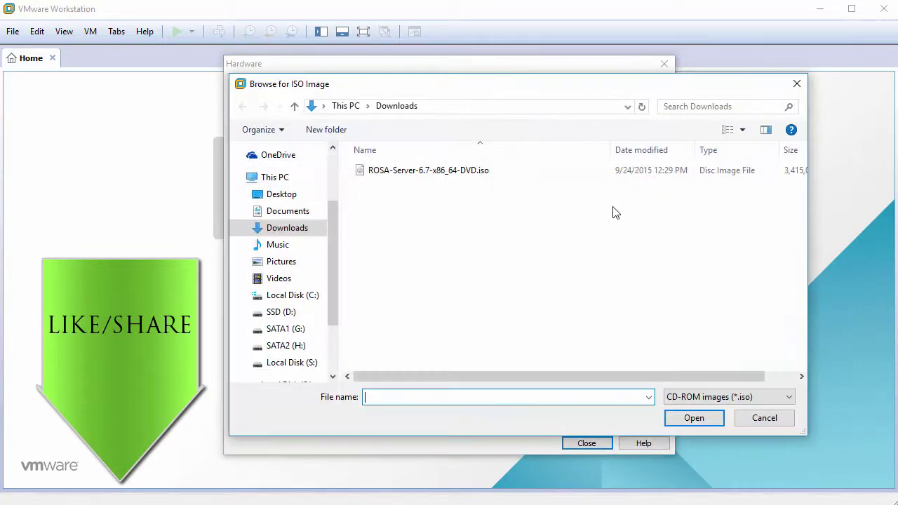
pyautogui.click(446, 176)
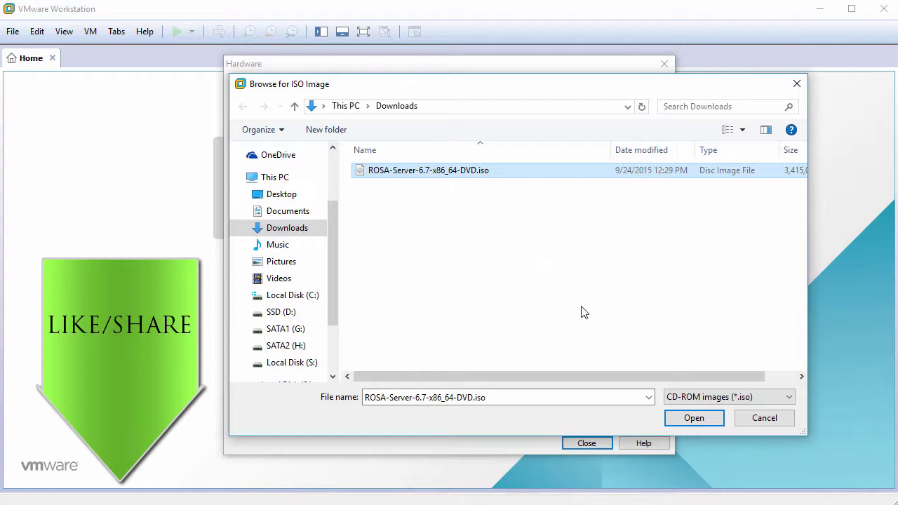
pyautogui.click(692, 419)
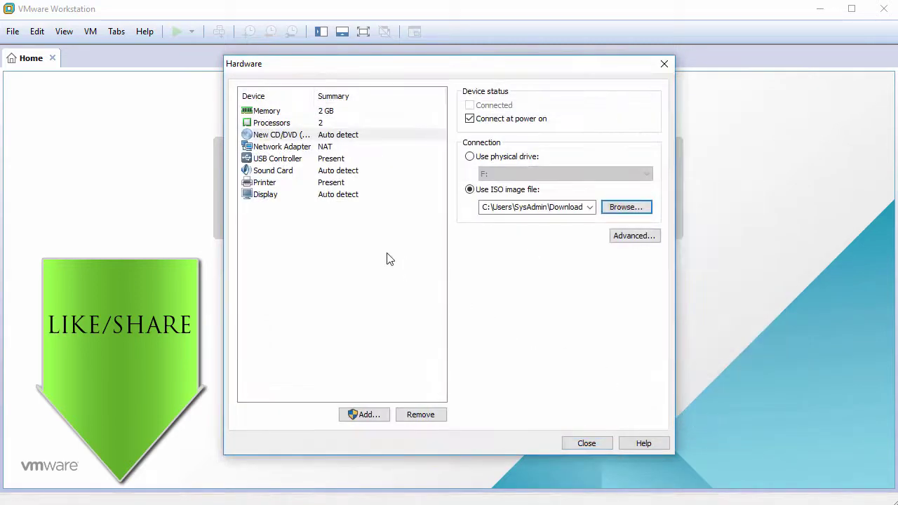
# Remove the USB controller, sound card and printer from the VM.
pyautogui.click(270, 162)
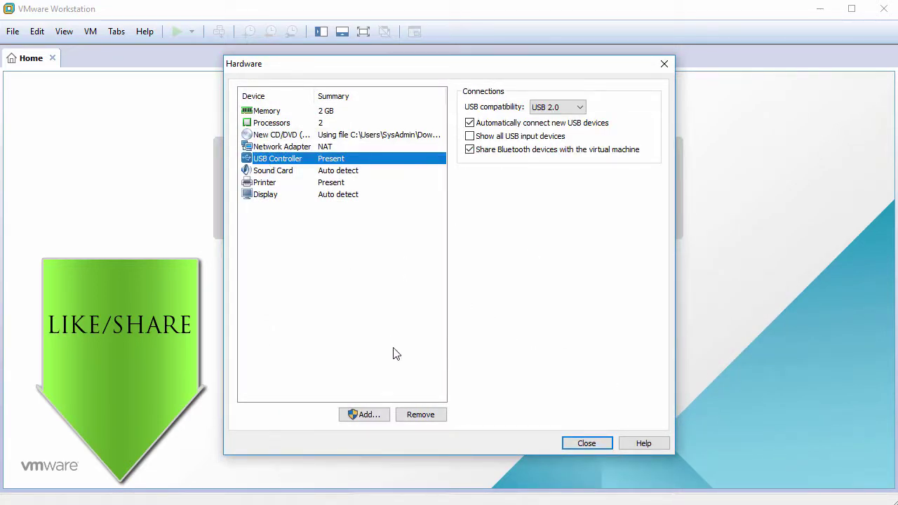
pyautogui.click(415, 414)
pyautogui.click(415, 414)
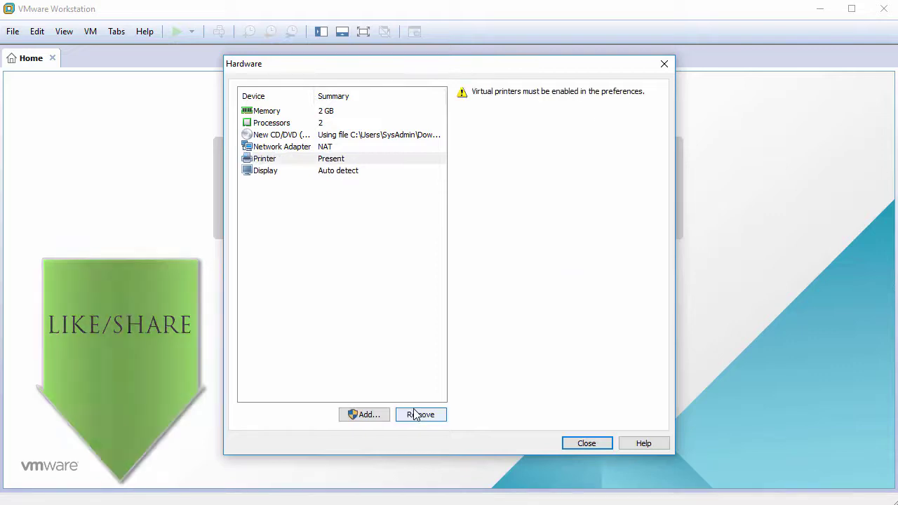
pyautogui.click(415, 414)
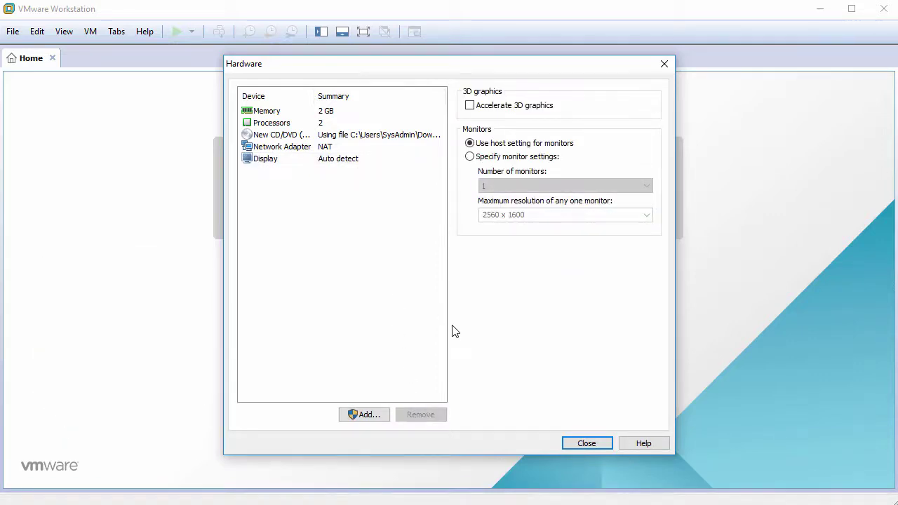
pyautogui.click(583, 443)
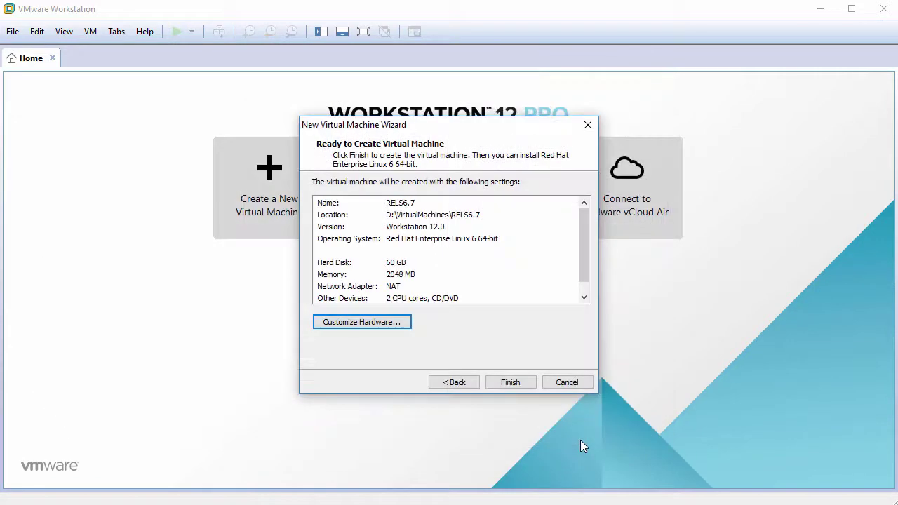
# Finish creating RELS6.7 and power it on.
pyautogui.click(508, 384)
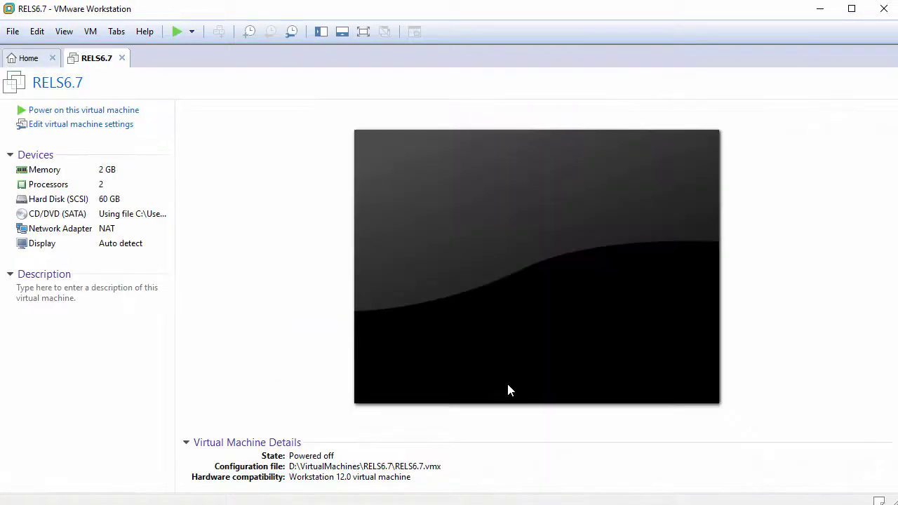
pyautogui.click(96, 112)
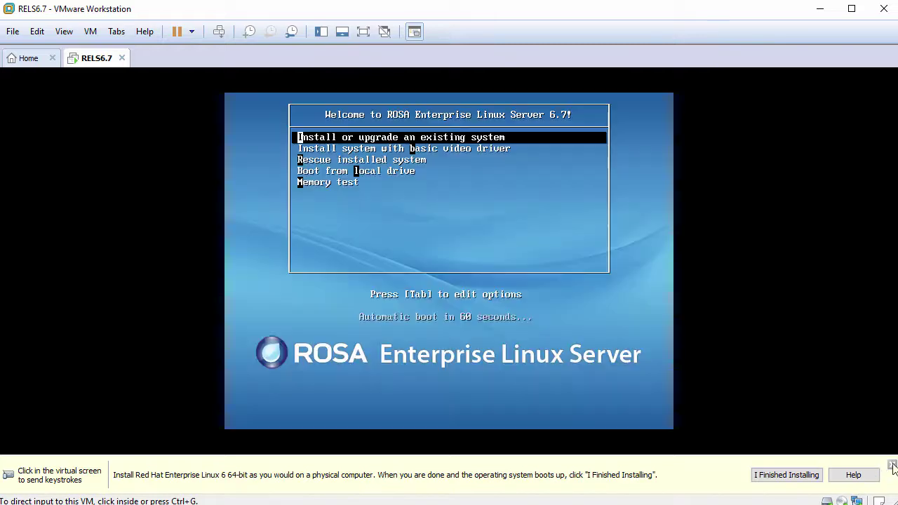
pyautogui.click(892, 466)
# Boot the install option from the ROSA disc and skip the media test.
pyautogui.click(561, 337)
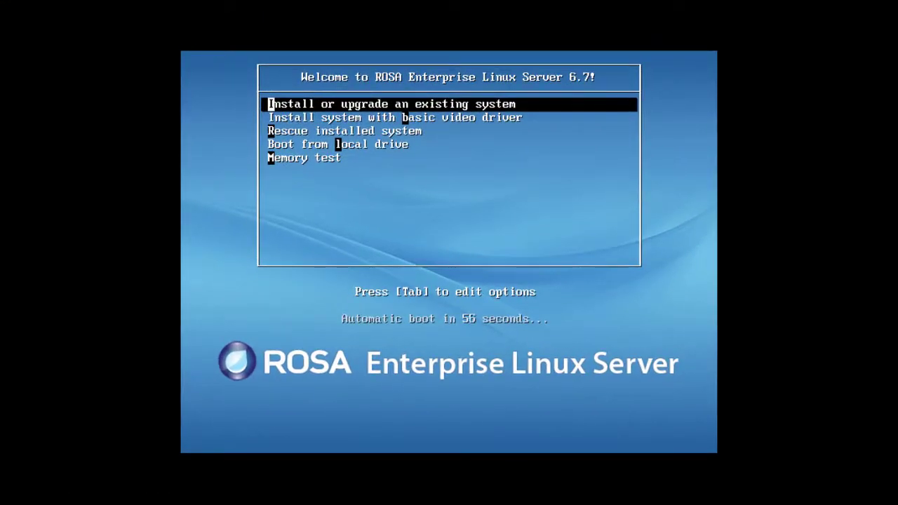
pyautogui.press('Return')
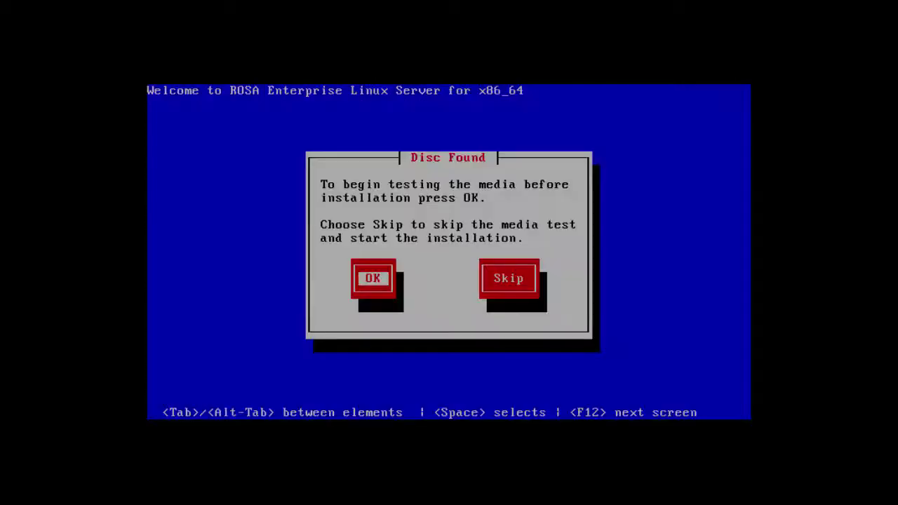
pyautogui.press('Tab')
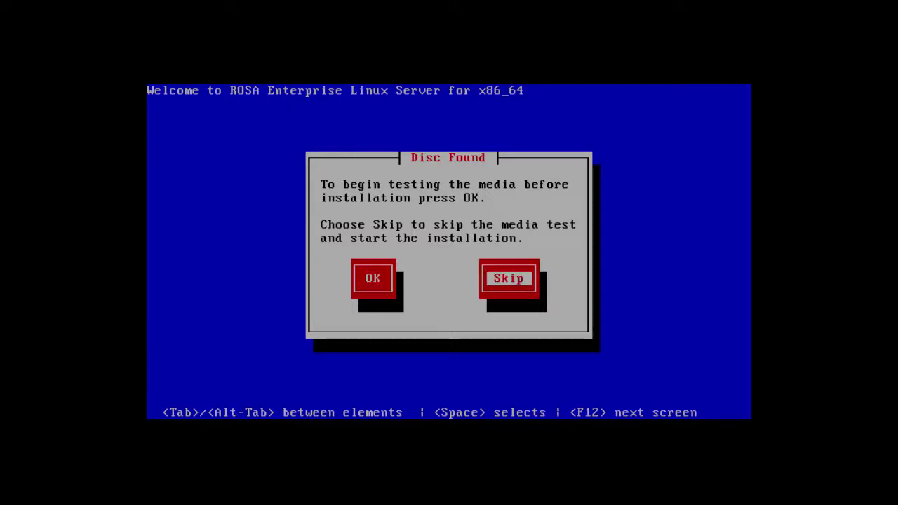
pyautogui.press('Return')
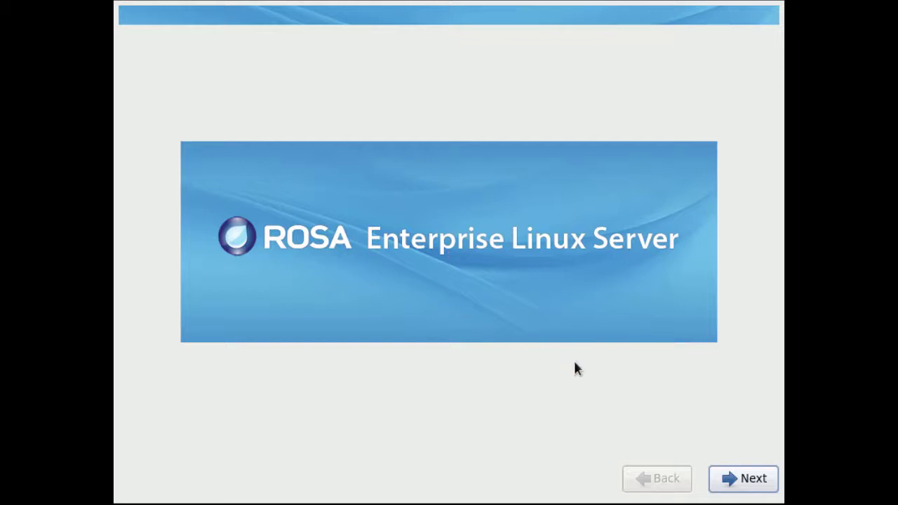
# Move past the welcome screen, keeping English language and the U.S. English keyboard.
pyautogui.click(749, 481)
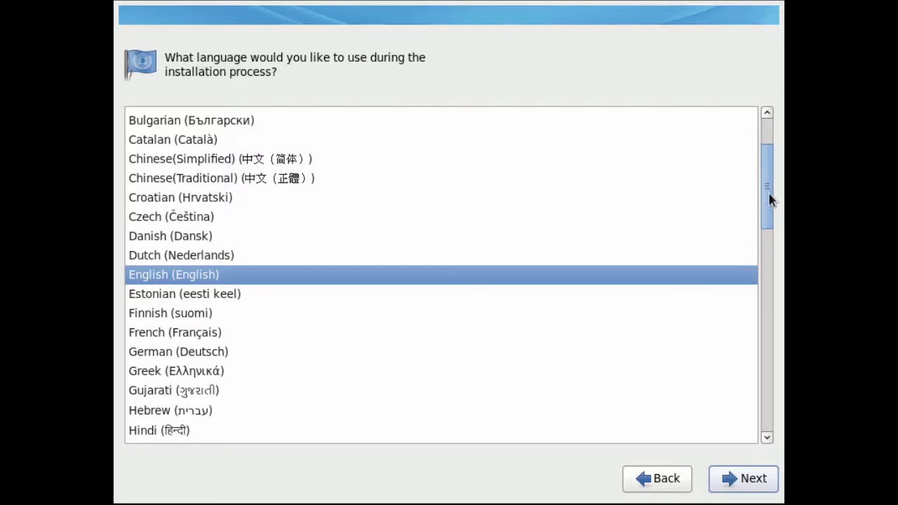
pyautogui.moveTo(769, 194); pyautogui.dragTo(748, 214)
pyautogui.click(295, 214)
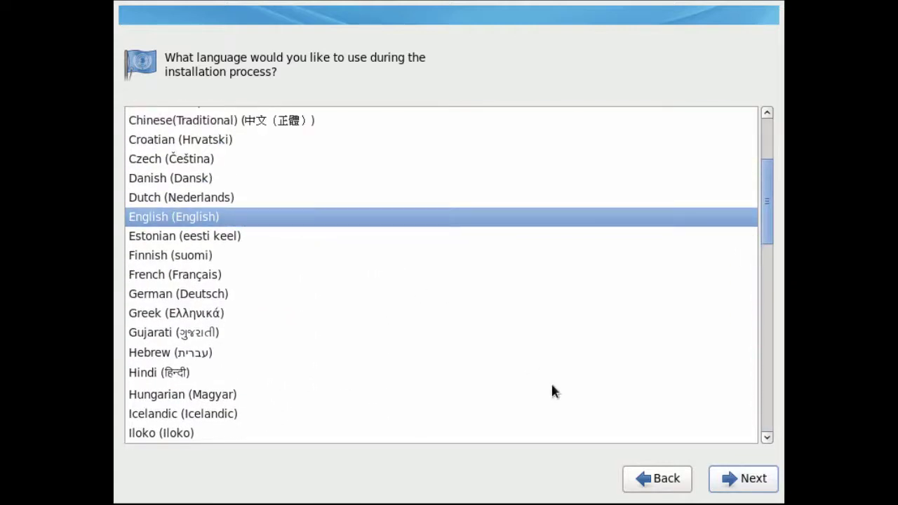
pyautogui.click(726, 478)
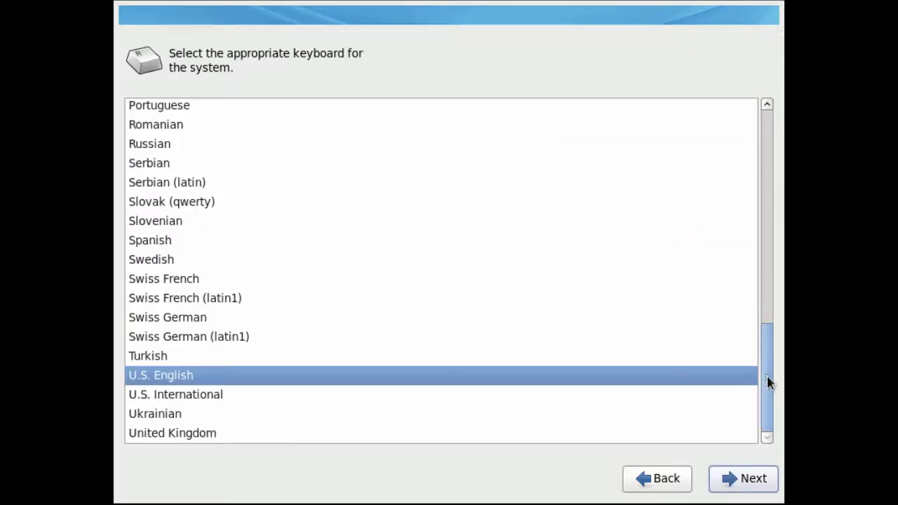
pyautogui.moveTo(766, 379); pyautogui.dragTo(762, 399)
pyautogui.click(739, 483)
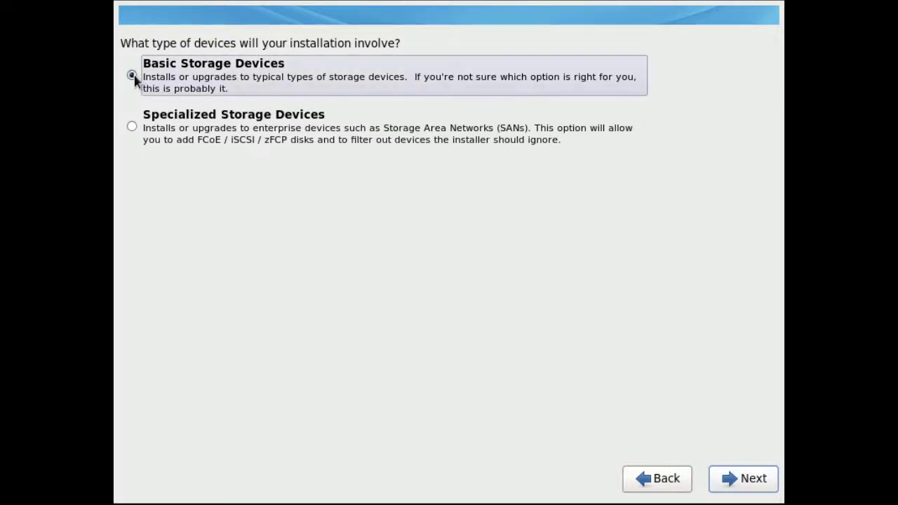
# Choose basic storage, discard the virtual disk's data, and enter hostname rels6.
pyautogui.click(733, 480)
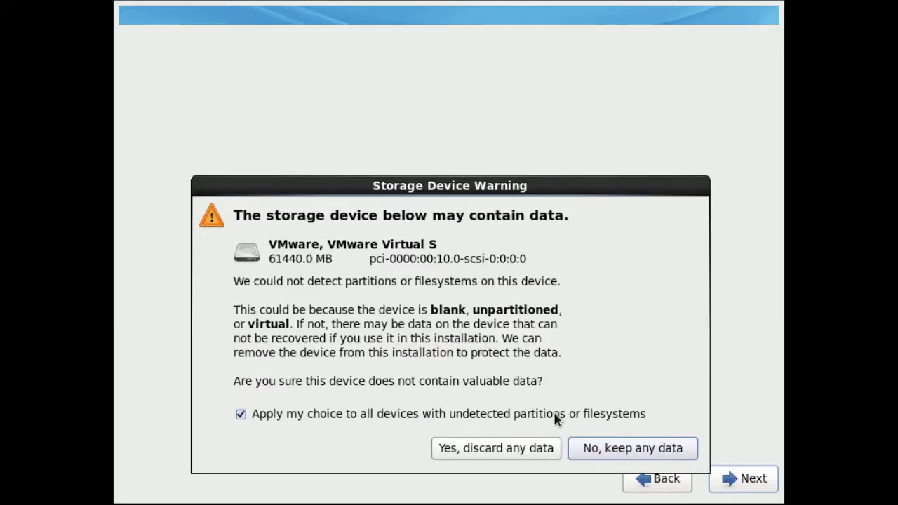
pyautogui.click(471, 452)
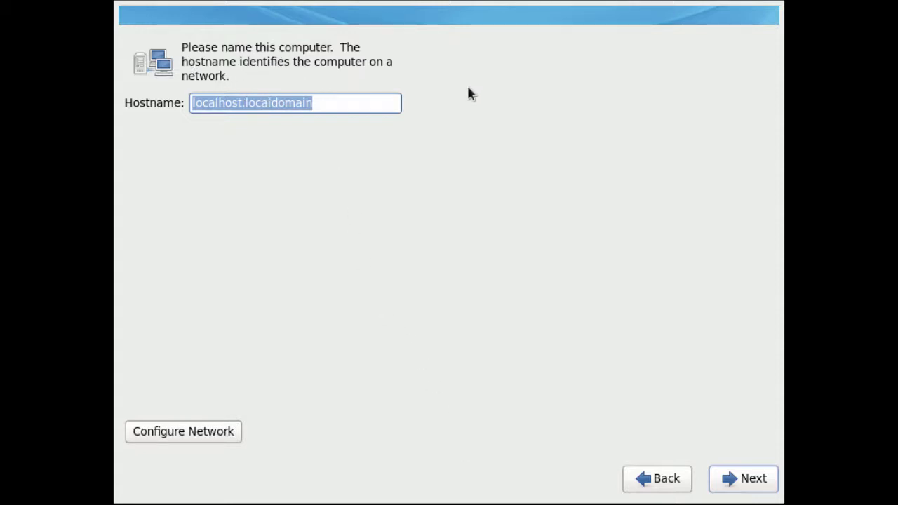
pyautogui.write('rels6')
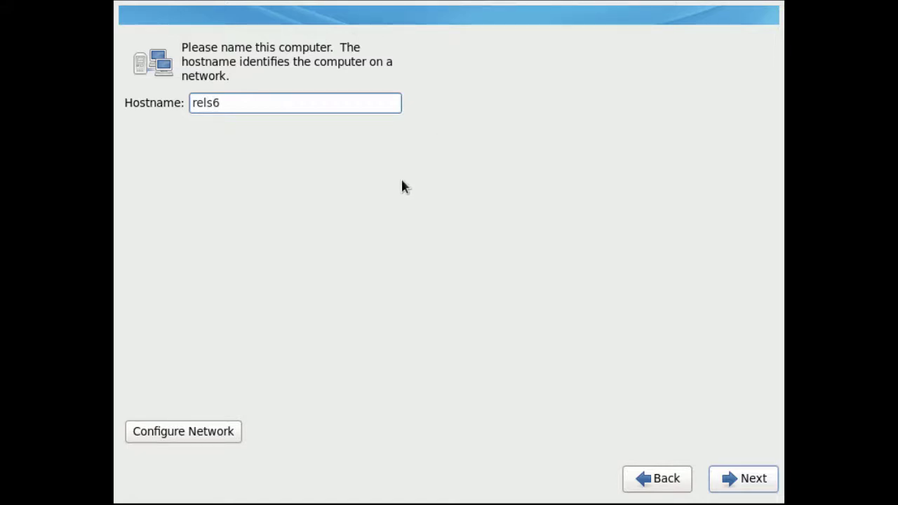
# Edit and apply the System eth0 network connection settings.
pyautogui.click(175, 432)
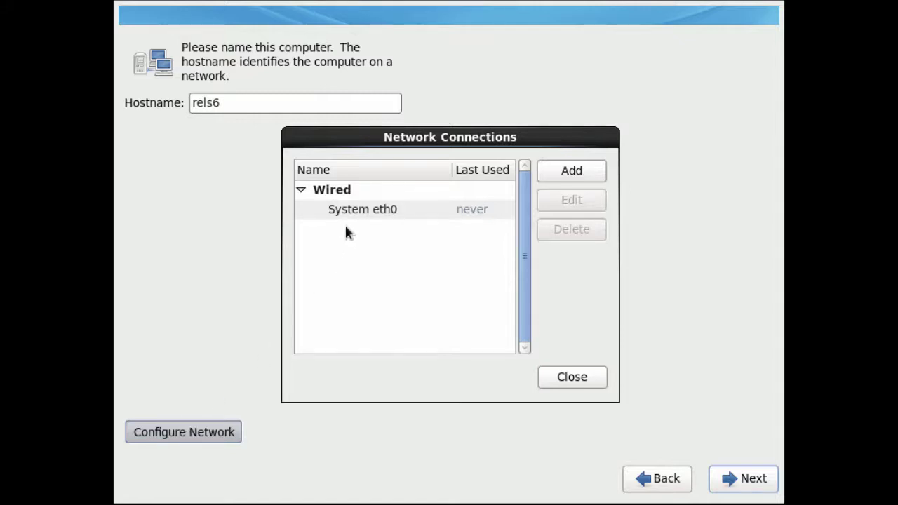
pyautogui.click(363, 213)
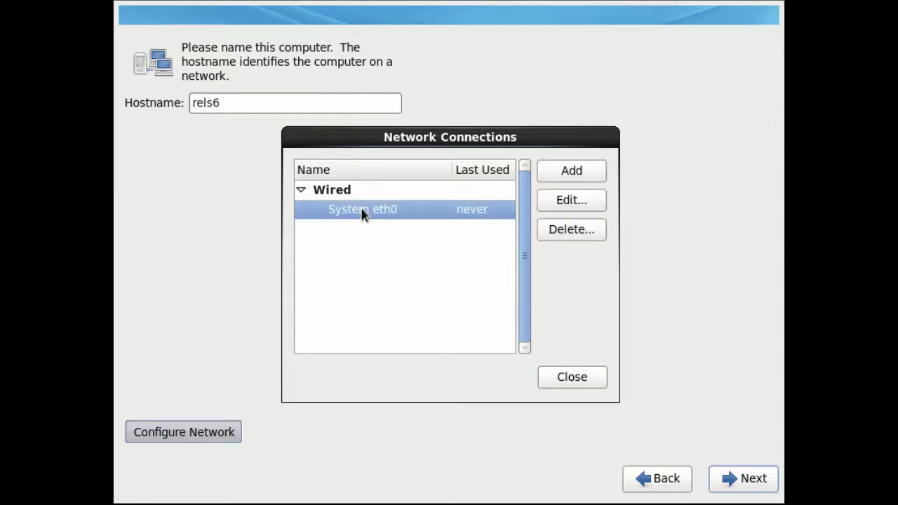
pyautogui.click(567, 201)
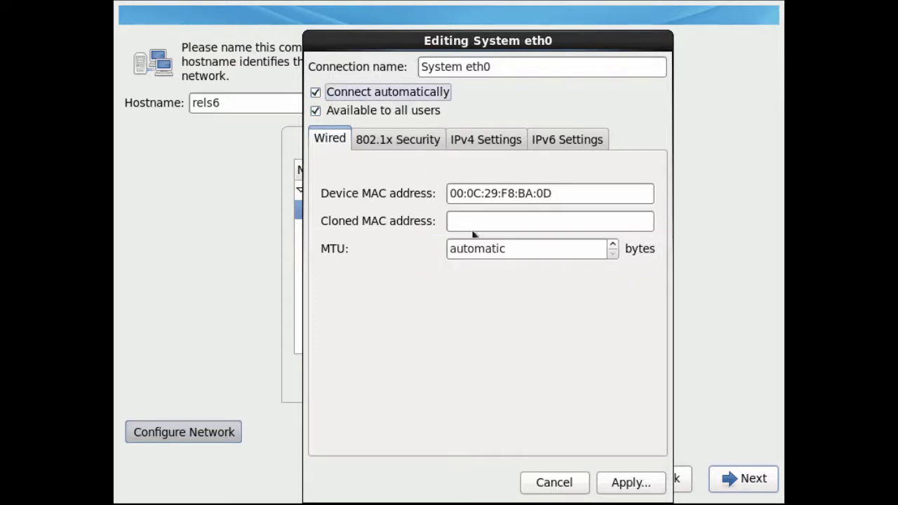
pyautogui.click(626, 485)
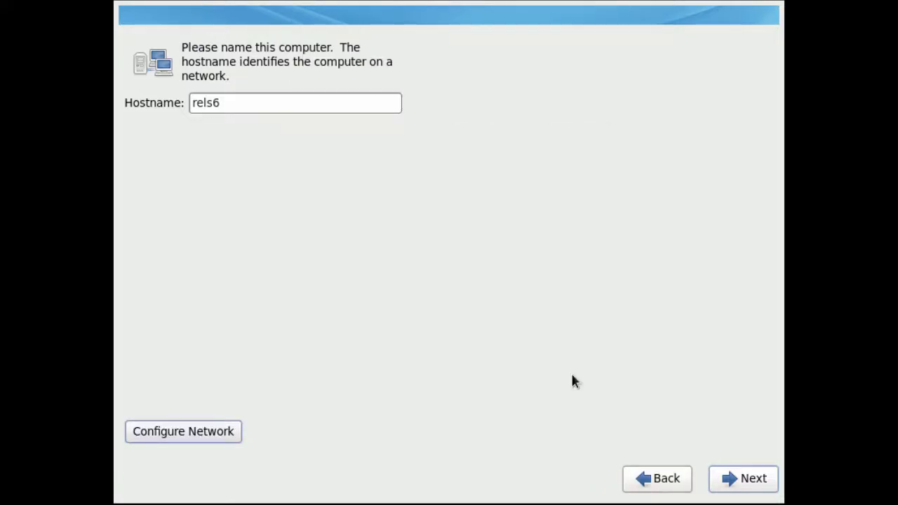
pyautogui.click(742, 481)
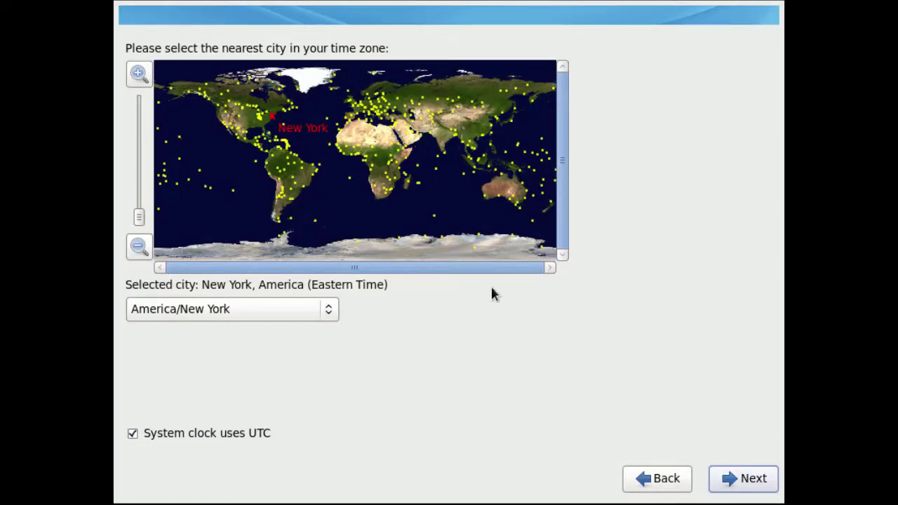
# Set the time zone to Moscow, then enter and confirm the root password.
pyautogui.click(397, 107)
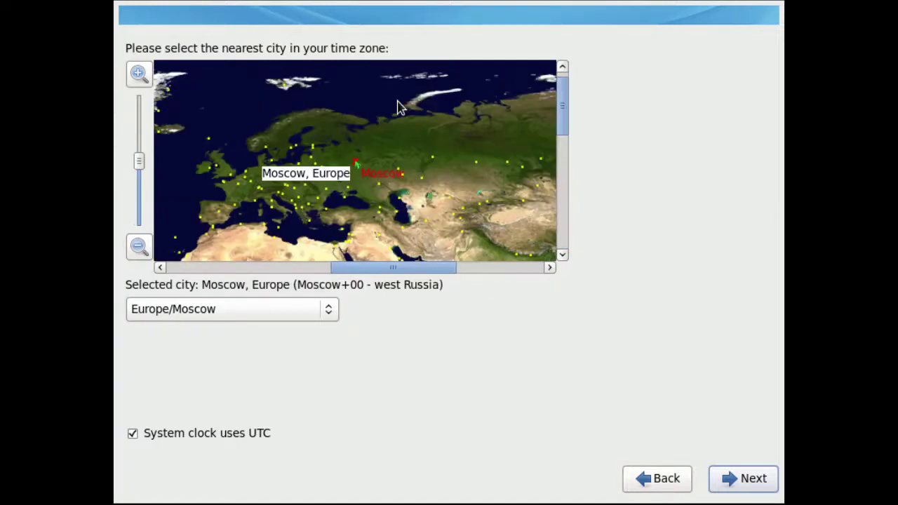
pyautogui.click(743, 484)
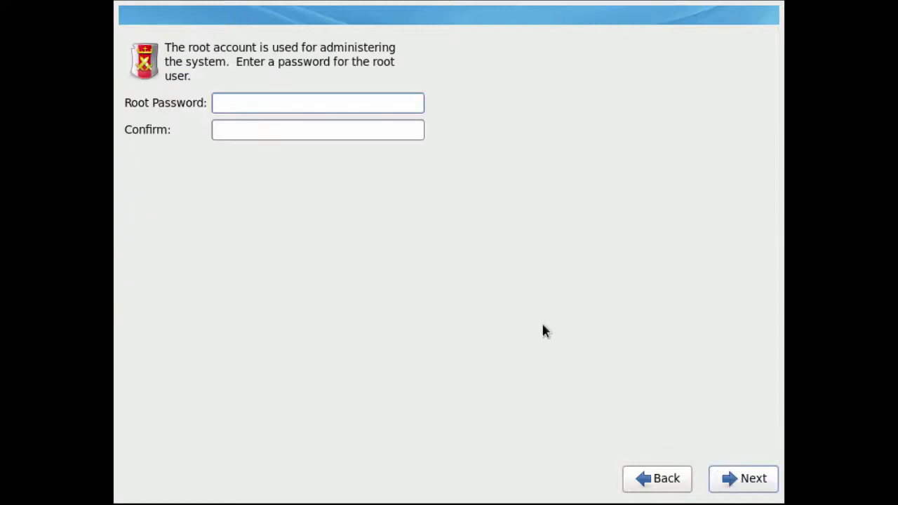
pyautogui.write('••••••••••')
pyautogui.press('Tab')
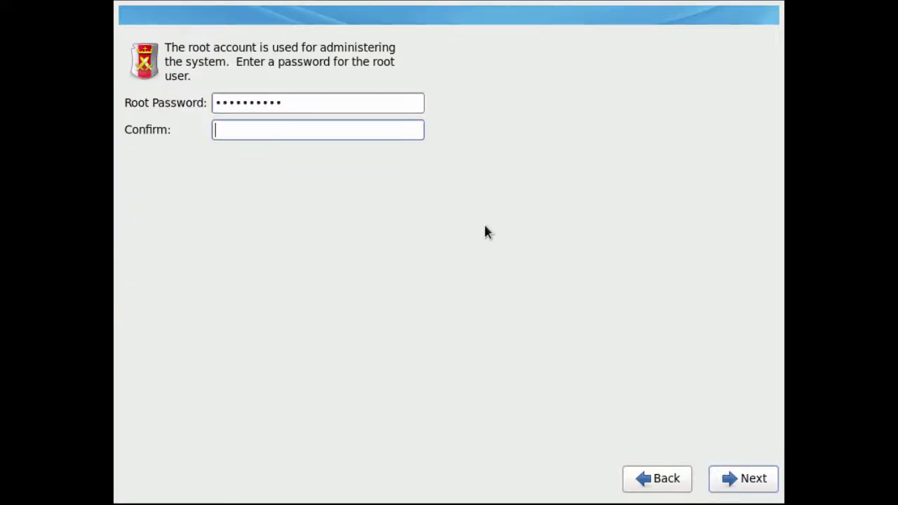
pyautogui.write('••••••••••')
pyautogui.click(748, 491)
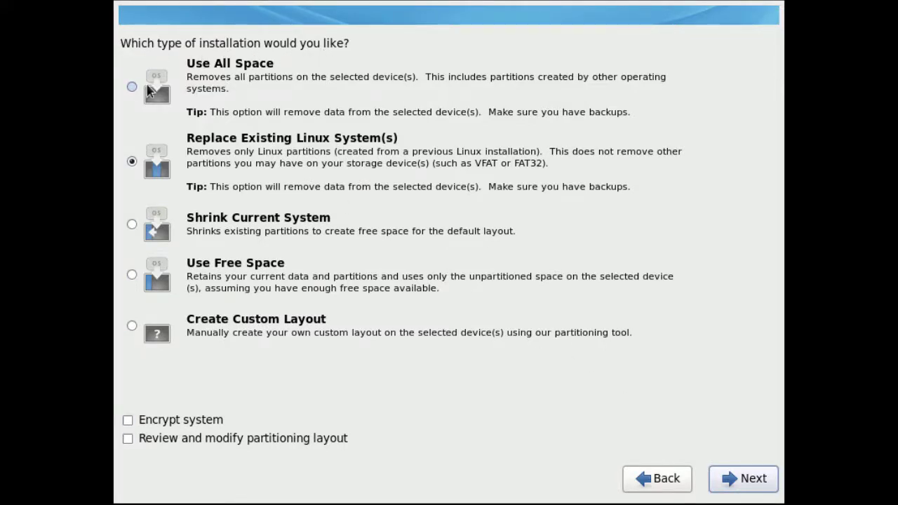
# Use all disk space for the installation and write the partition layout to disk.
pyautogui.click(131, 86)
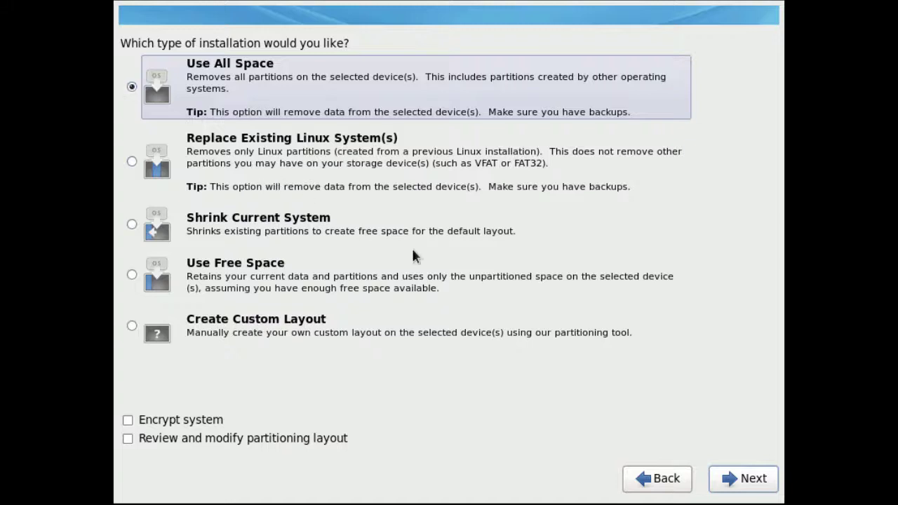
pyautogui.click(743, 482)
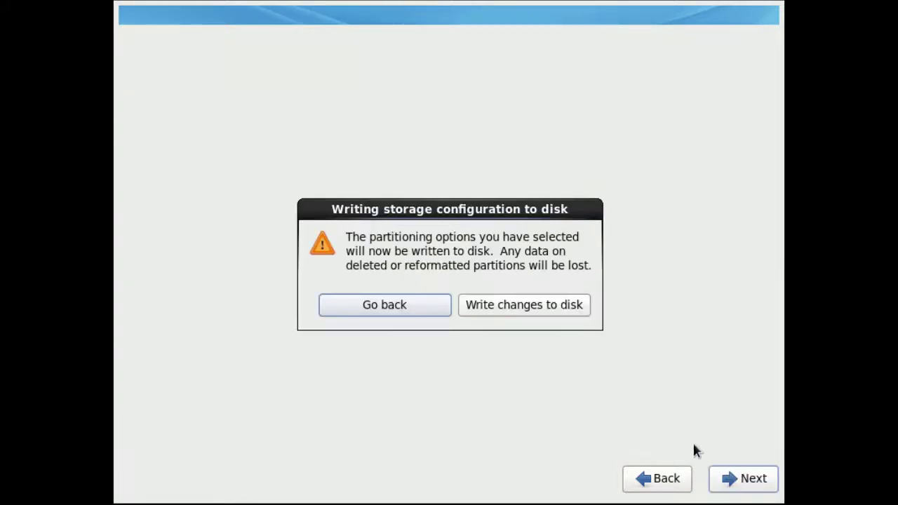
pyautogui.click(531, 311)
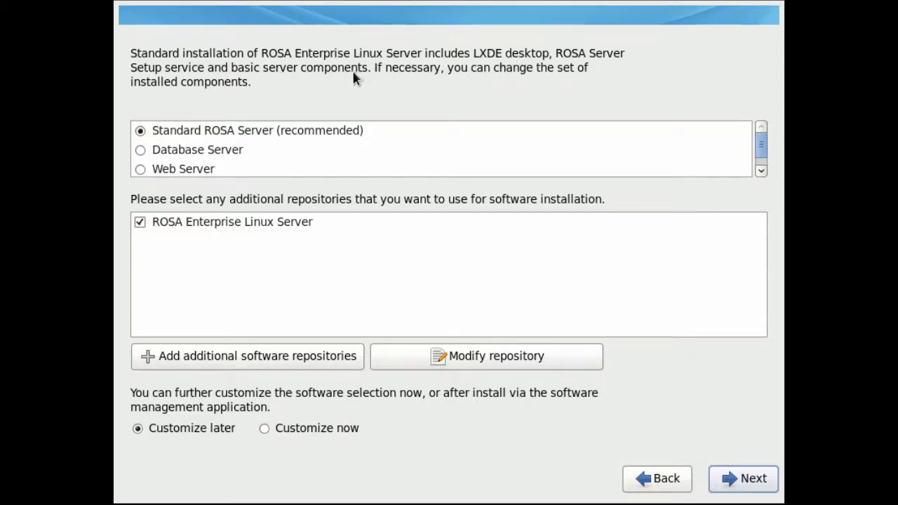
# Keep Standard ROSA Server, choose Customize now, and browse the package group categories.
pyautogui.click(141, 131)
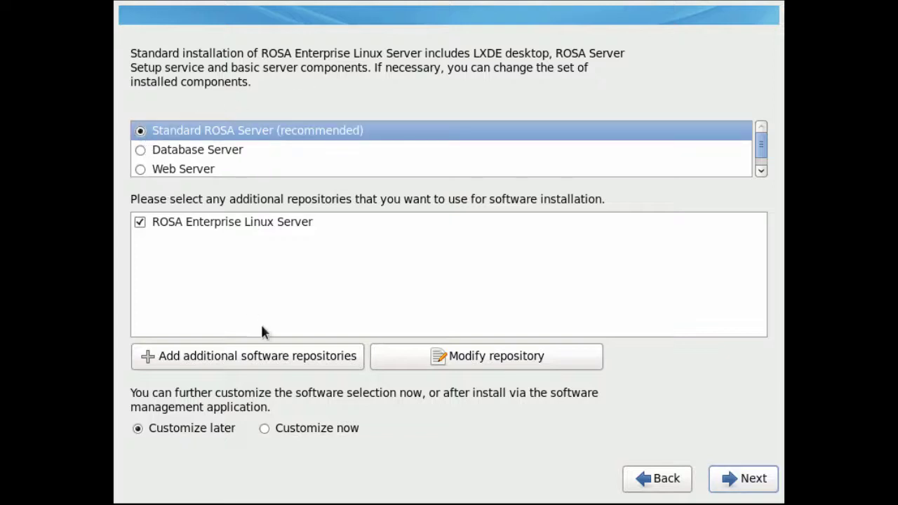
pyautogui.click(264, 429)
pyautogui.click(731, 481)
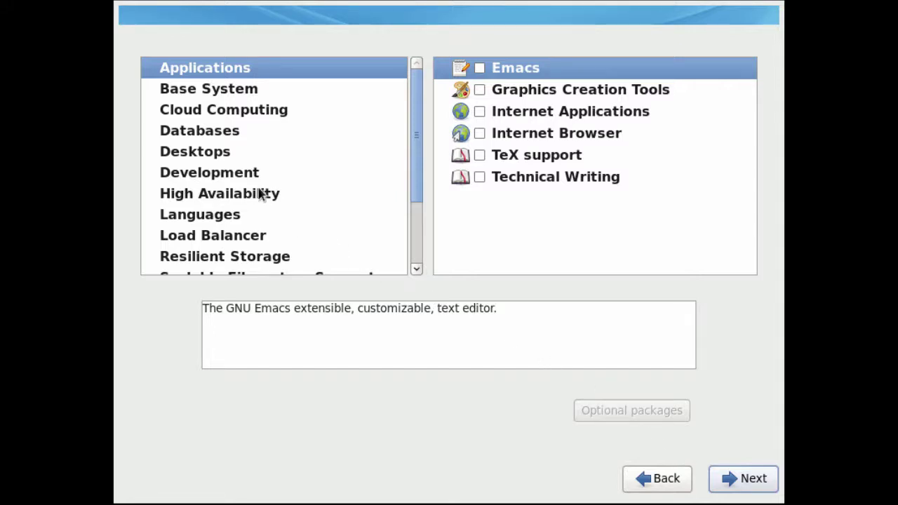
pyautogui.click(225, 70)
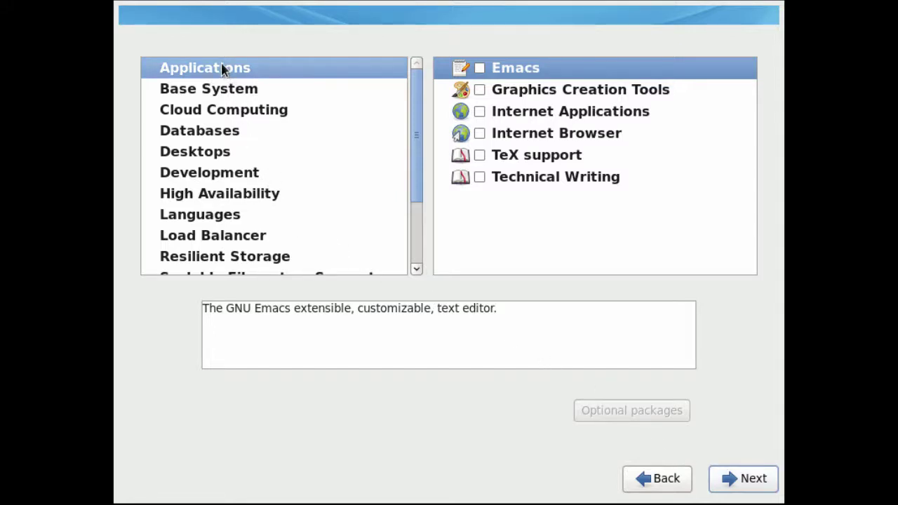
pyautogui.click(215, 92)
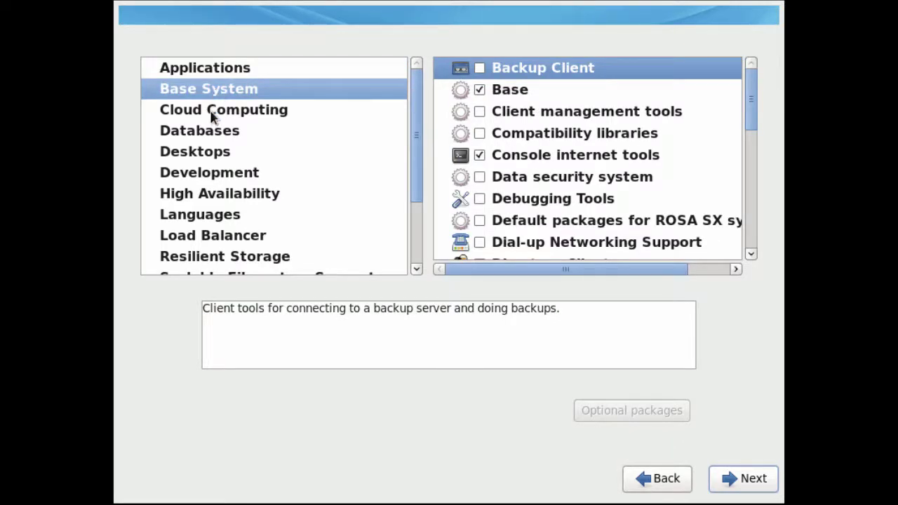
pyautogui.click(208, 138)
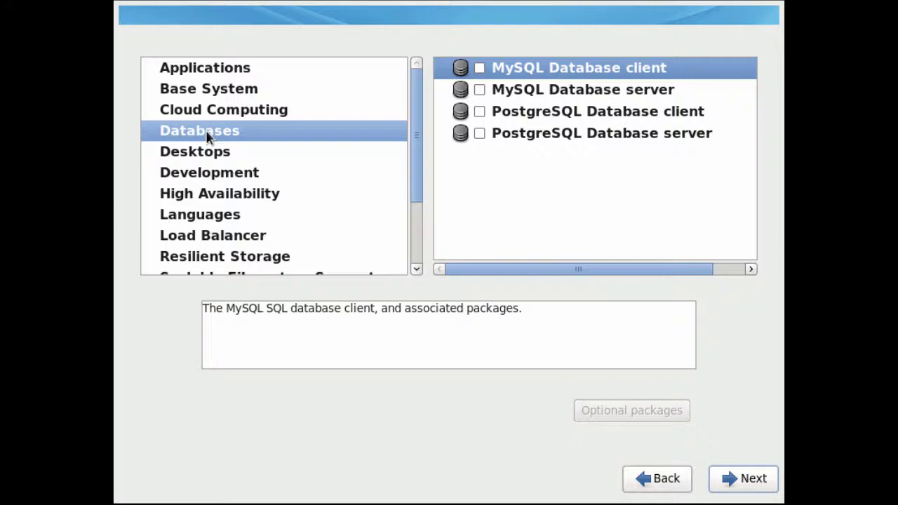
pyautogui.click(207, 157)
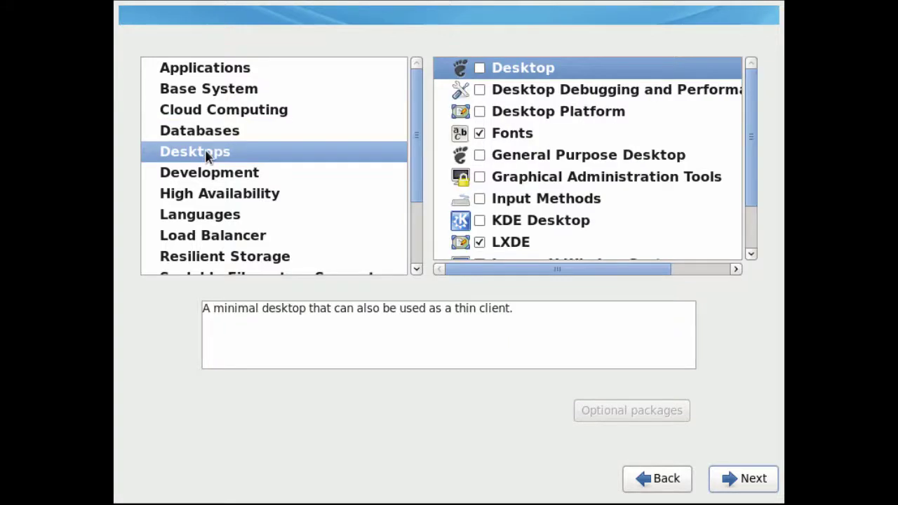
pyautogui.moveTo(755, 153); pyautogui.dragTo(744, 137)
# Add the Development tools and Additional Development package groups.
pyautogui.click(215, 180)
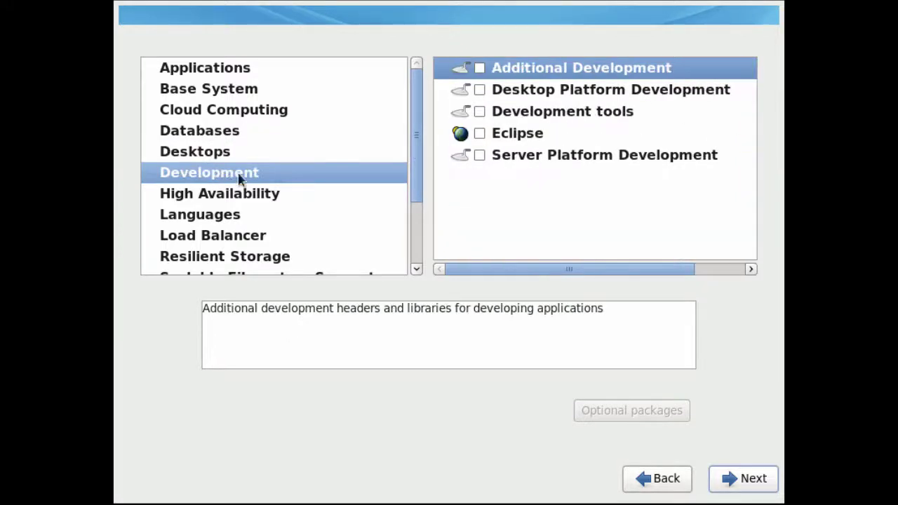
pyautogui.click(481, 113)
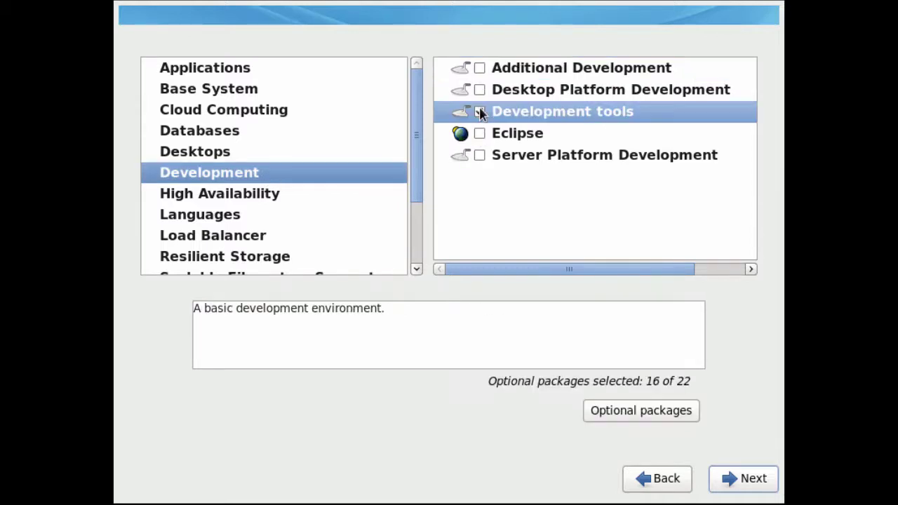
pyautogui.click(480, 70)
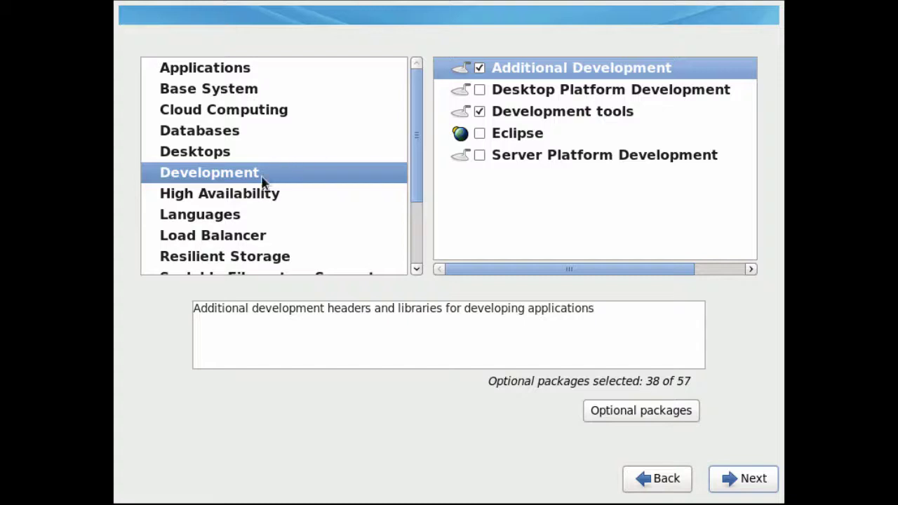
pyautogui.scroll(-1, 261, 183)
pyautogui.scroll(-2, 262, 186)
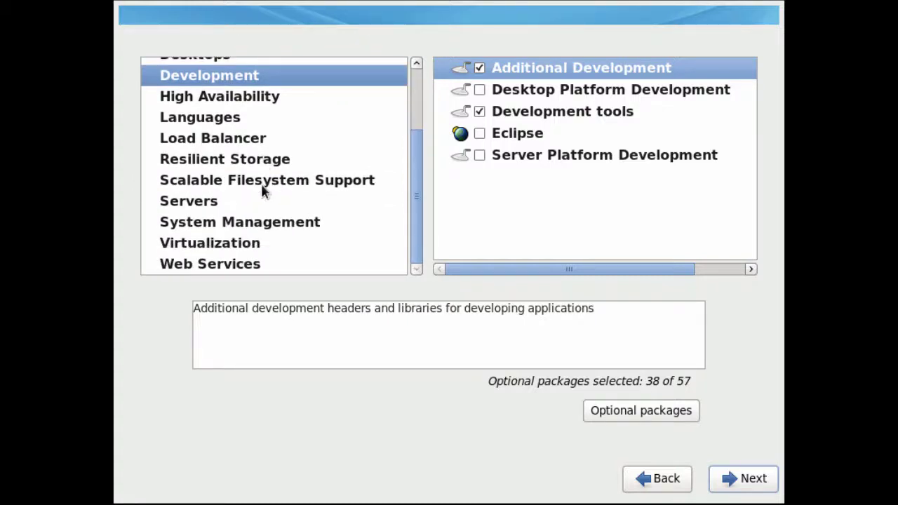
# Add System administration tools with optional crypto-utils, then start the package installation.
pyautogui.click(196, 203)
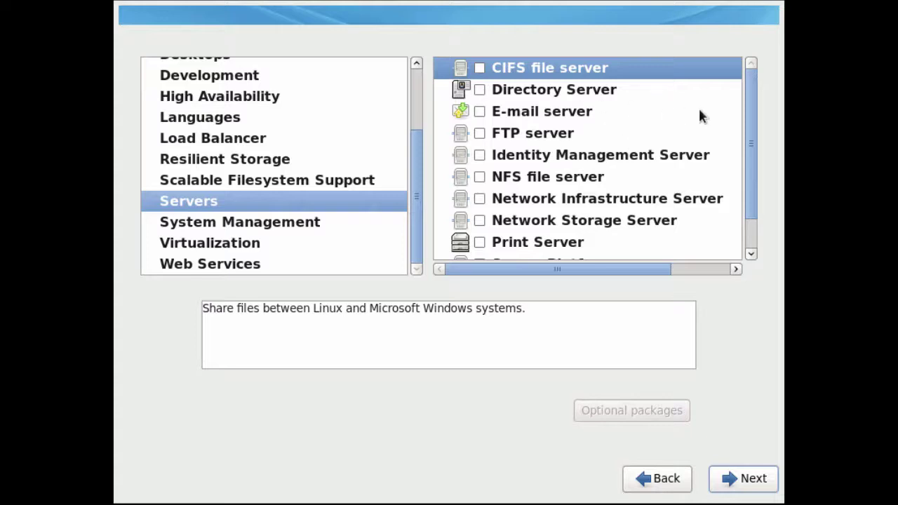
pyautogui.scroll(-2, 751, 120)
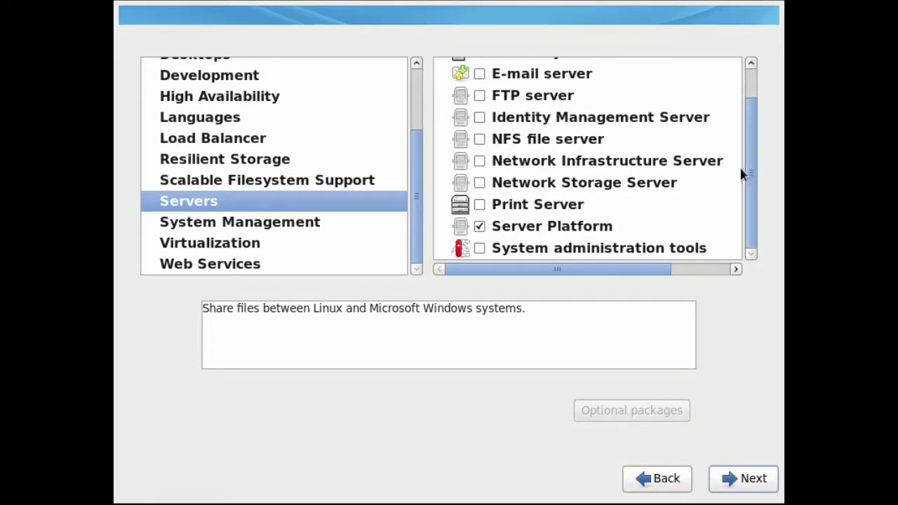
pyautogui.click(537, 250)
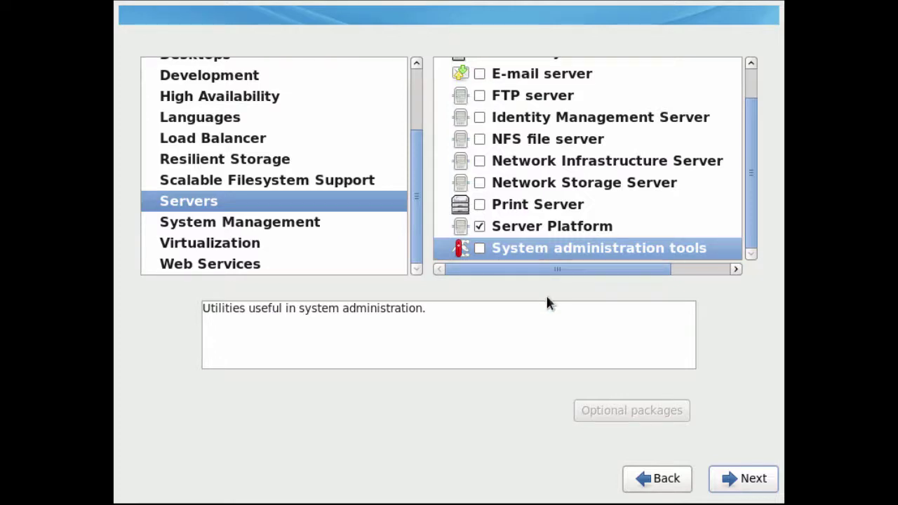
pyautogui.click(479, 249)
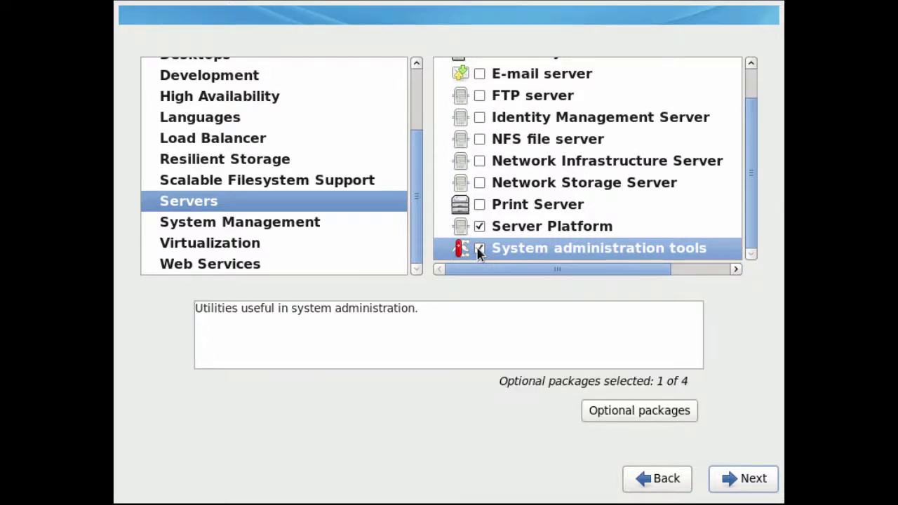
pyautogui.click(615, 412)
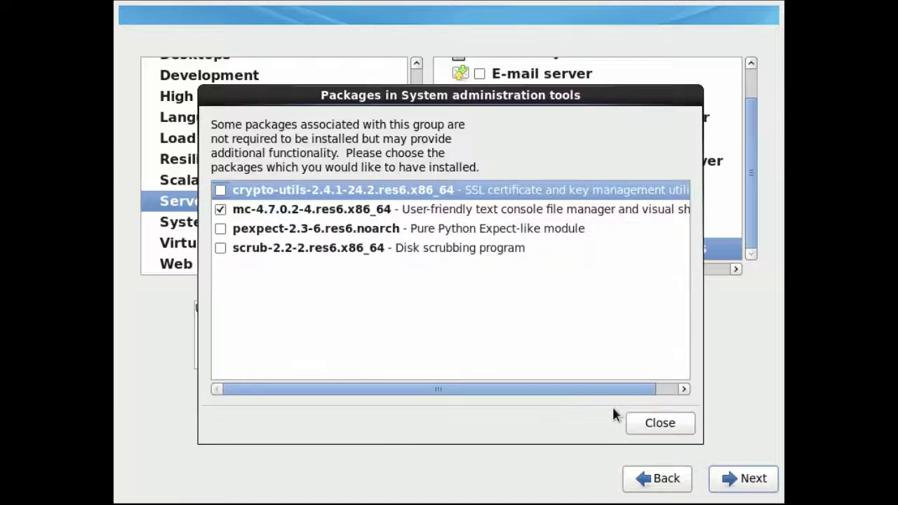
pyautogui.click(221, 190)
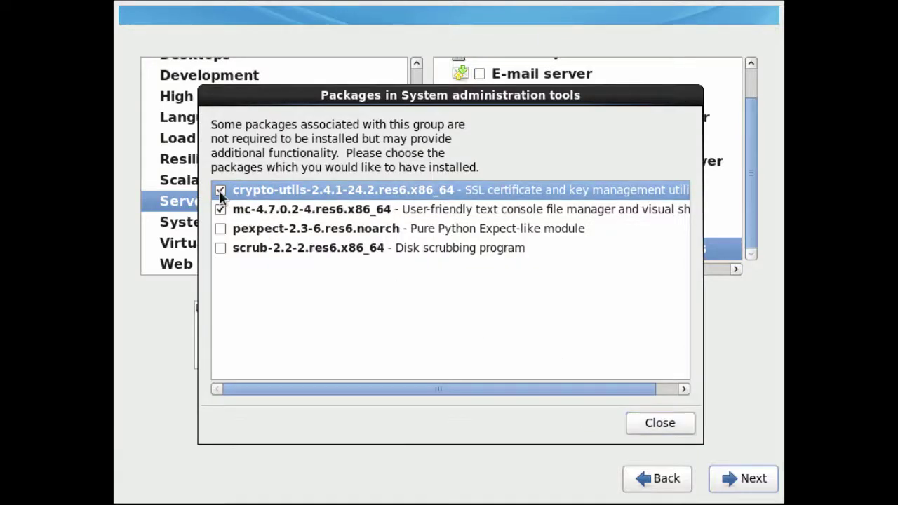
pyautogui.click(646, 422)
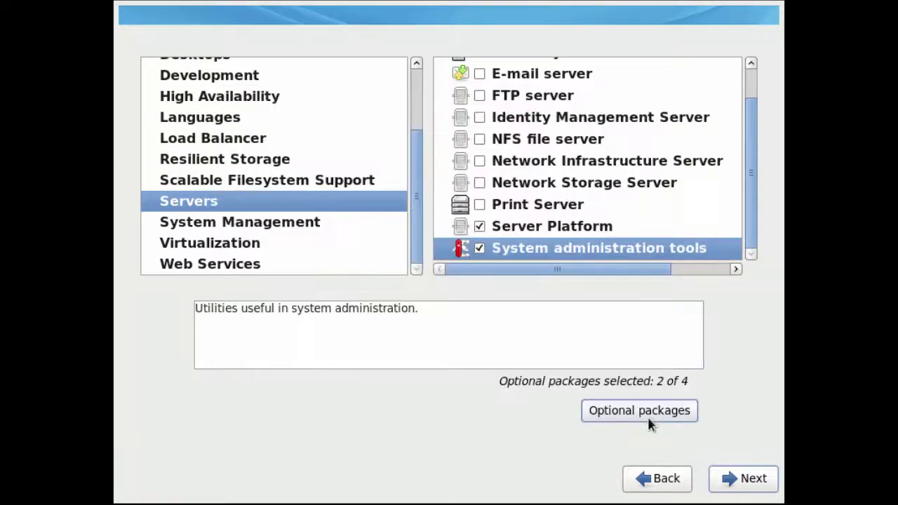
pyautogui.click(745, 481)
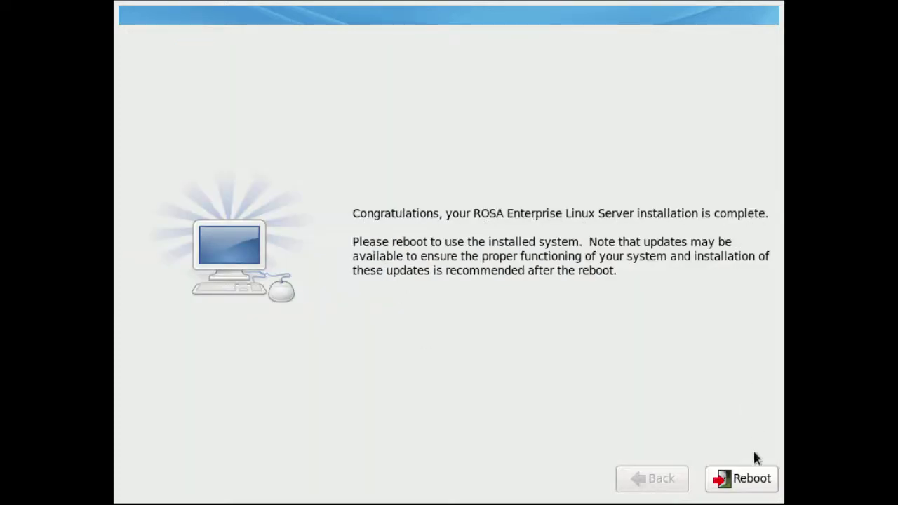
# Reboot the VM into the newly installed ROSA system once installation finishes.
pyautogui.click(757, 480)
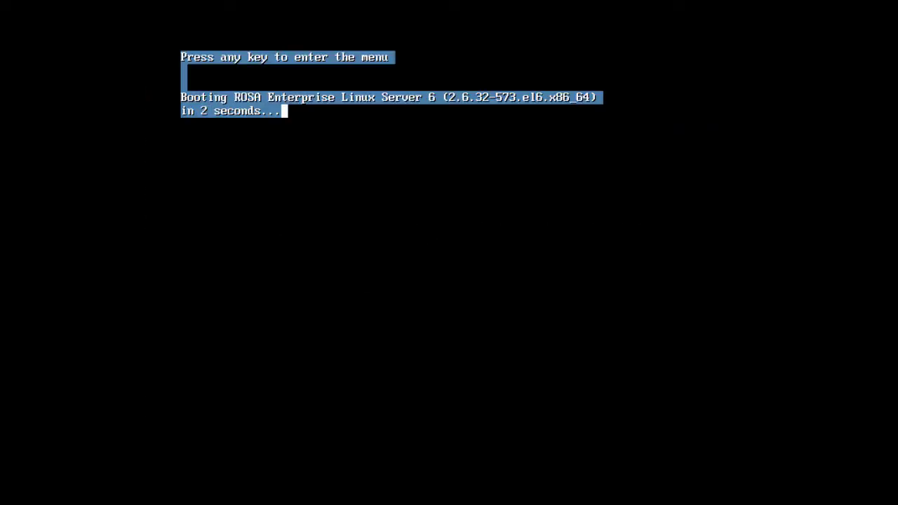
# Interrupt the boot countdown and boot the ROSA Enterprise Linux Server 6 entry from GRUB.
pyautogui.press('Escape')
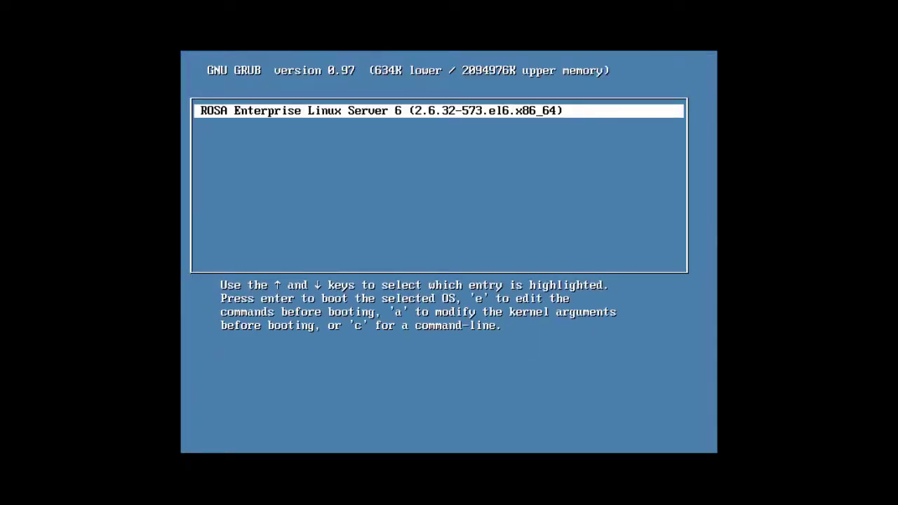
pyautogui.press('Return')
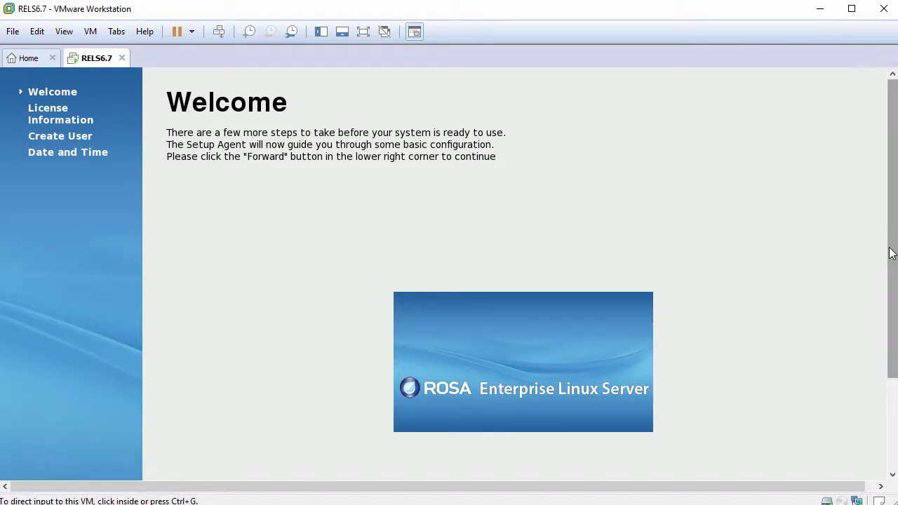
# Move past the Setup Agent Welcome page and accept the license agreement.
pyautogui.moveTo(891, 250); pyautogui.dragTo(891, 341)
pyautogui.click(851, 427)
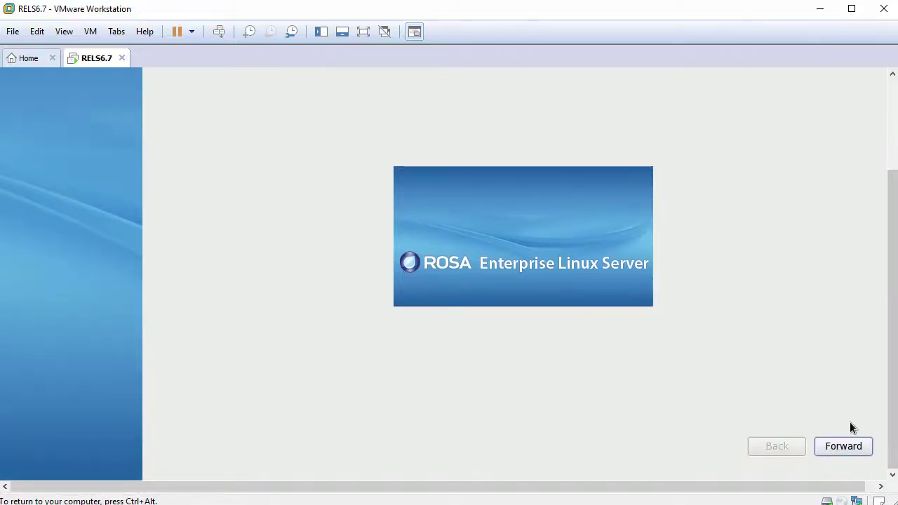
pyautogui.click(843, 445)
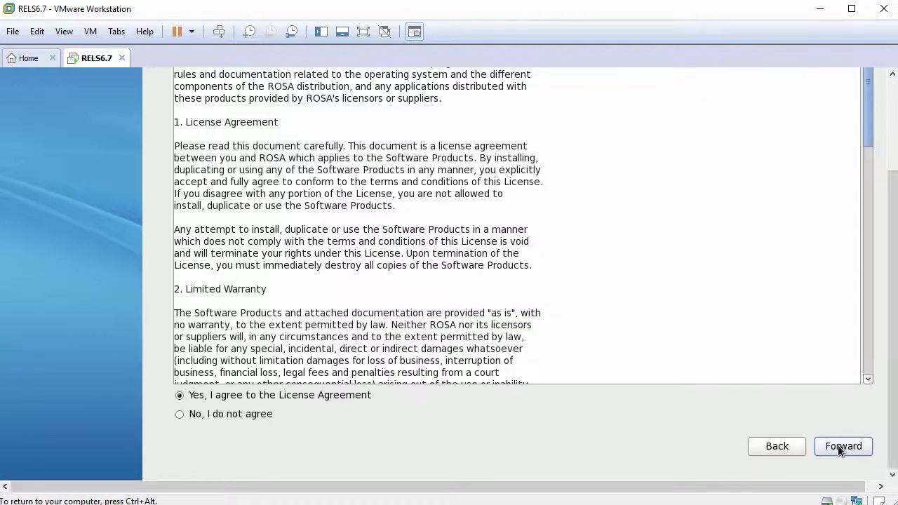
pyautogui.click(297, 394)
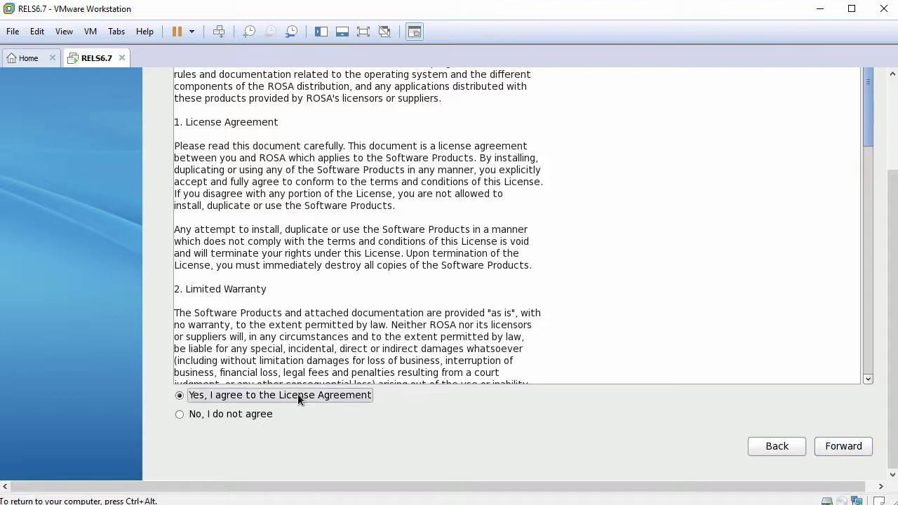
pyautogui.click(830, 446)
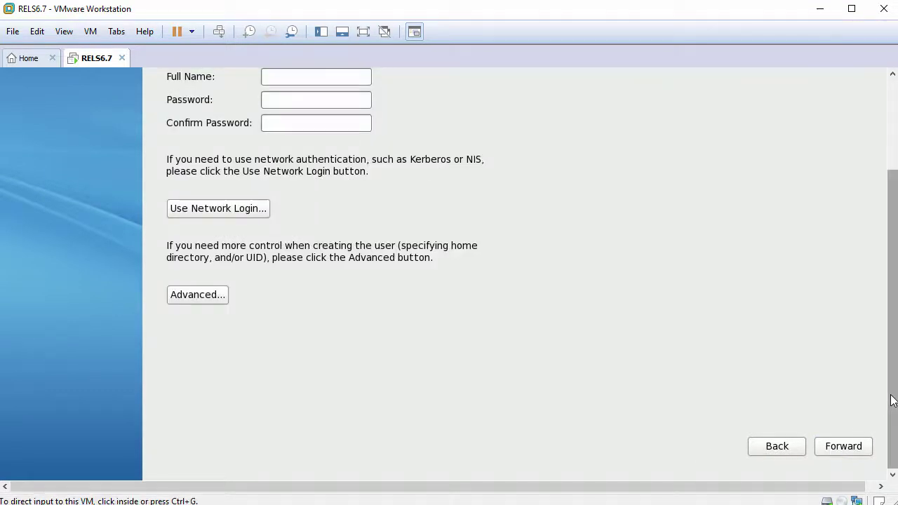
# Enter the new user's username, full name, password and confirmation, then go to Date and Time.
pyautogui.moveTo(891, 393); pyautogui.dragTo(889, 311)
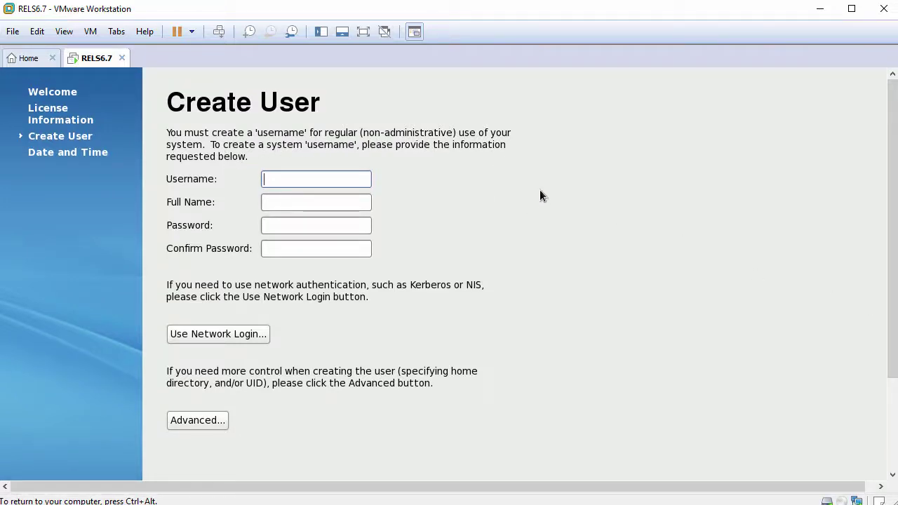
pyautogui.write('john')
pyautogui.press('Tab')
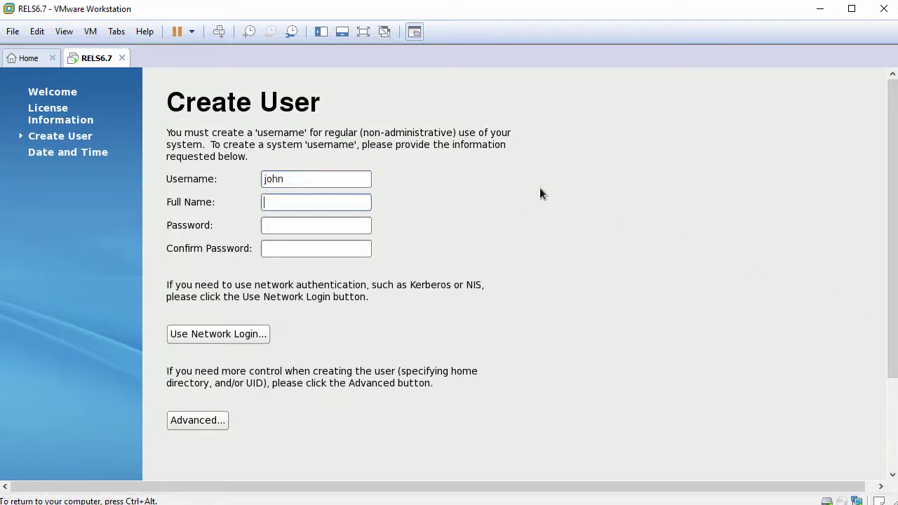
pyautogui.write('John Smith')
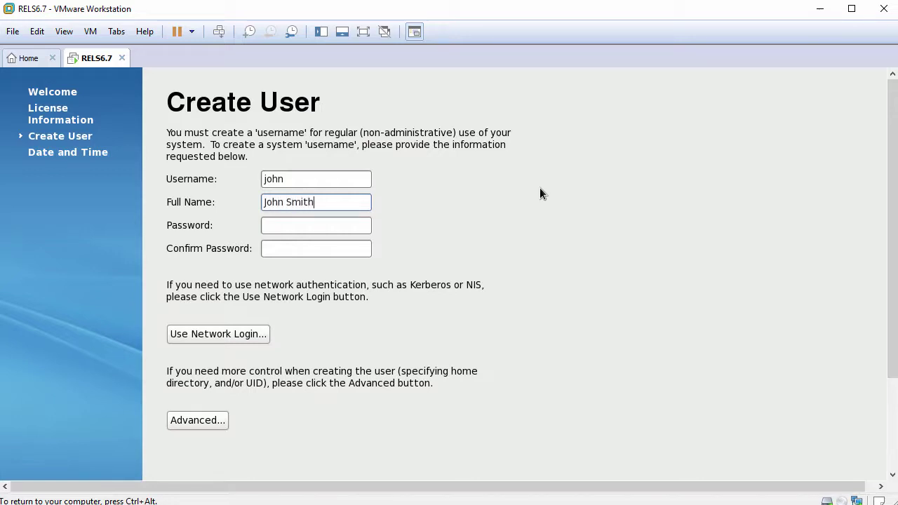
pyautogui.press('Tab')
pyautogui.write('redhat')
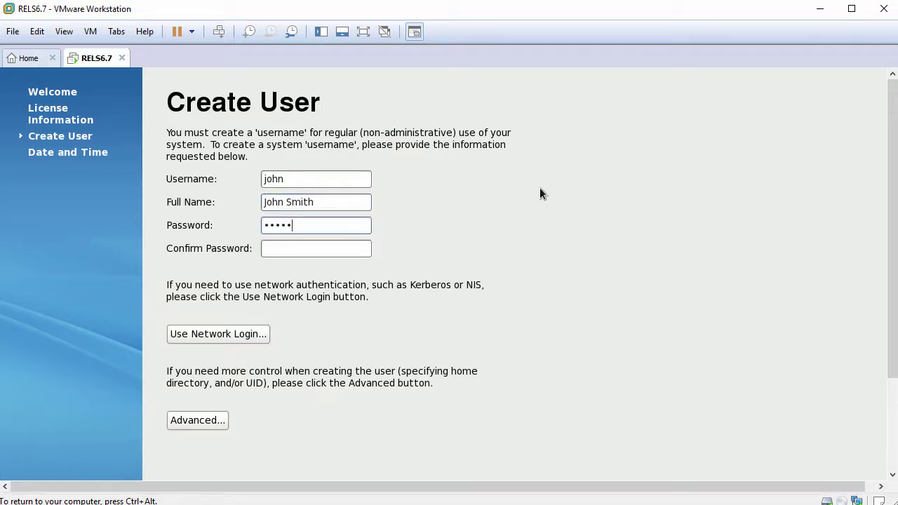
pyautogui.press('Tab')
pyautogui.write('r')
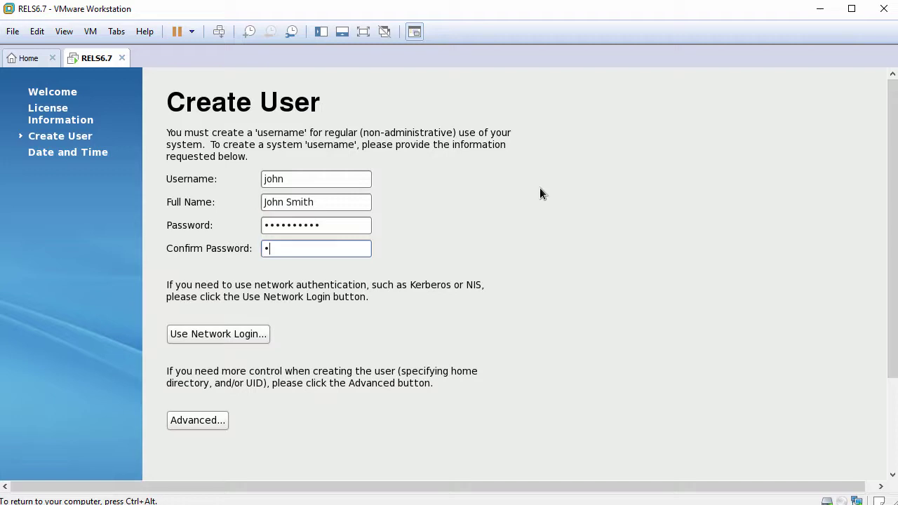
pyautogui.write('edh')
pyautogui.moveTo(892, 285); pyautogui.dragTo(892, 376)
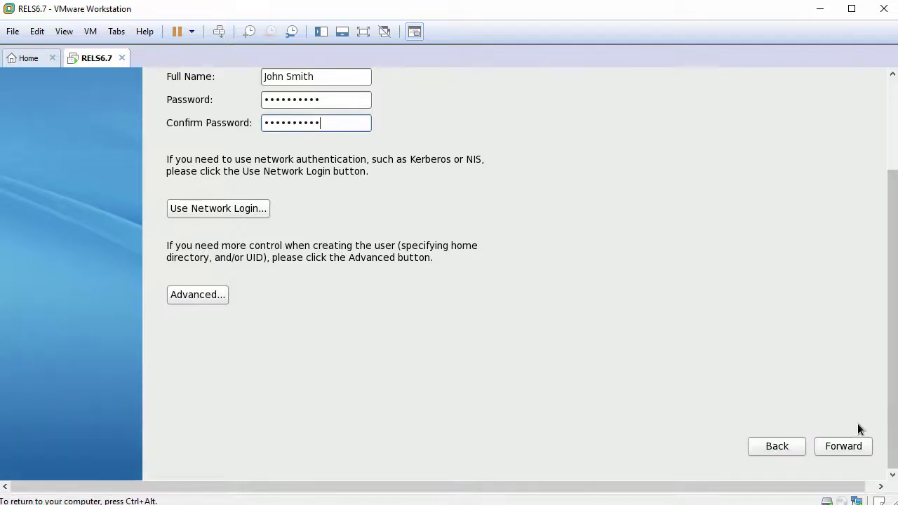
pyautogui.click(838, 446)
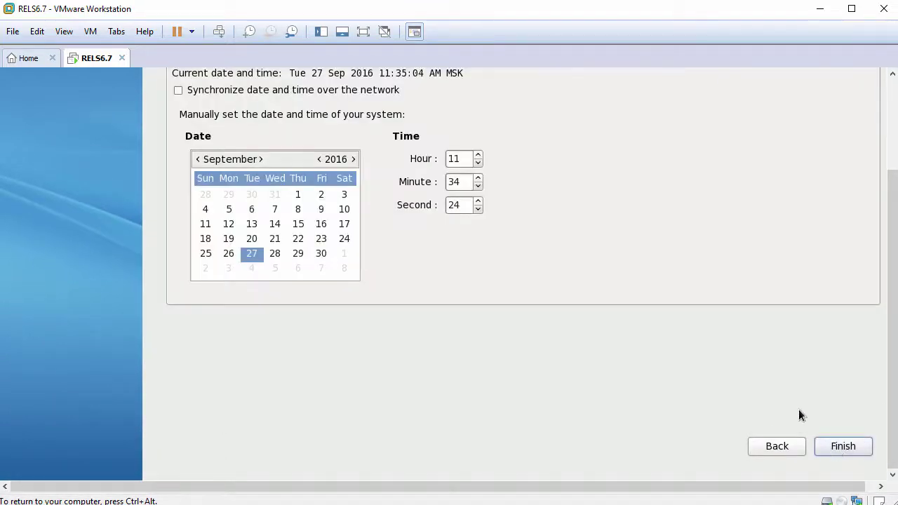
# Enable 'Synchronize date and time over the network' and click Finish to end first-boot setup.
pyautogui.moveTo(892, 367); pyautogui.dragTo(896, 245)
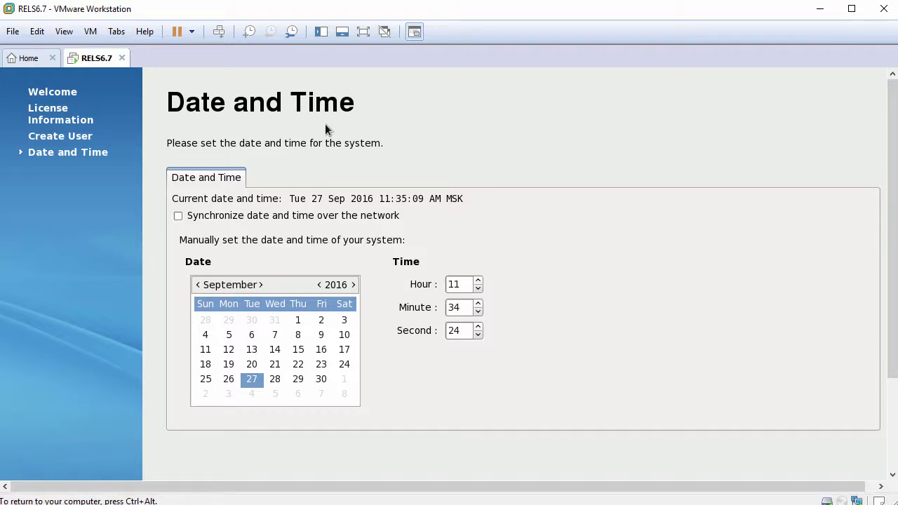
pyautogui.click(178, 216)
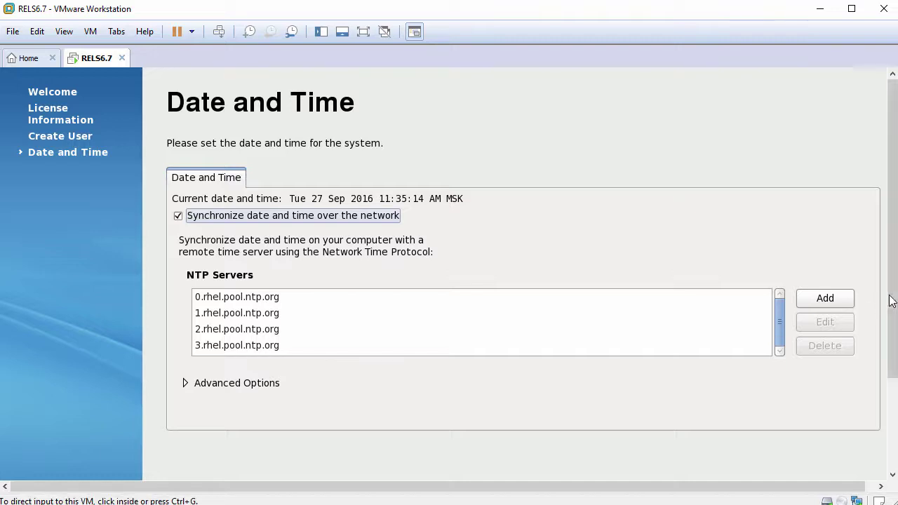
pyautogui.moveTo(888, 301); pyautogui.dragTo(885, 395)
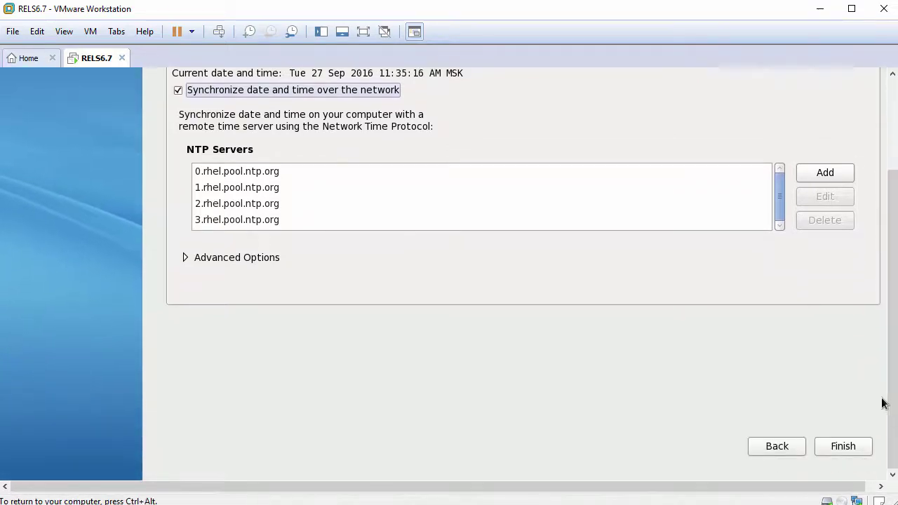
pyautogui.click(837, 445)
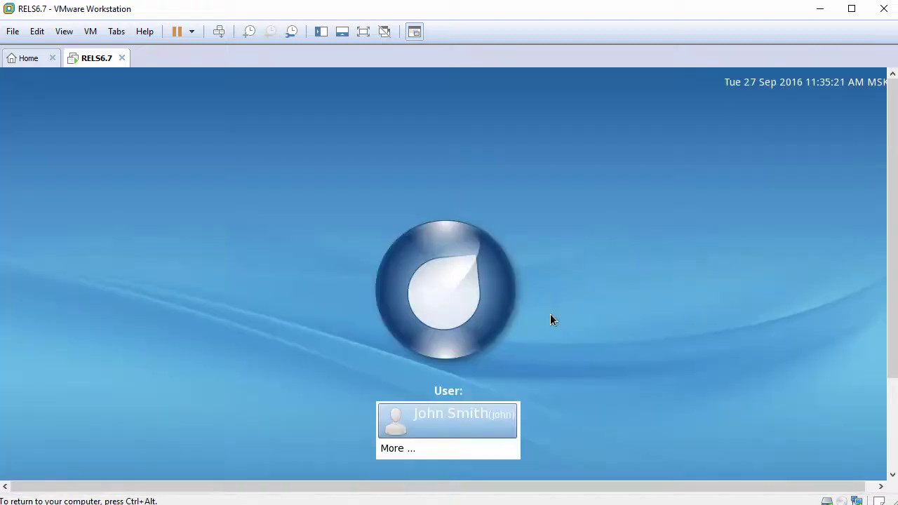
# Log in to the guest as the new user with their password.
pyautogui.moveTo(888, 315); pyautogui.dragTo(894, 403)
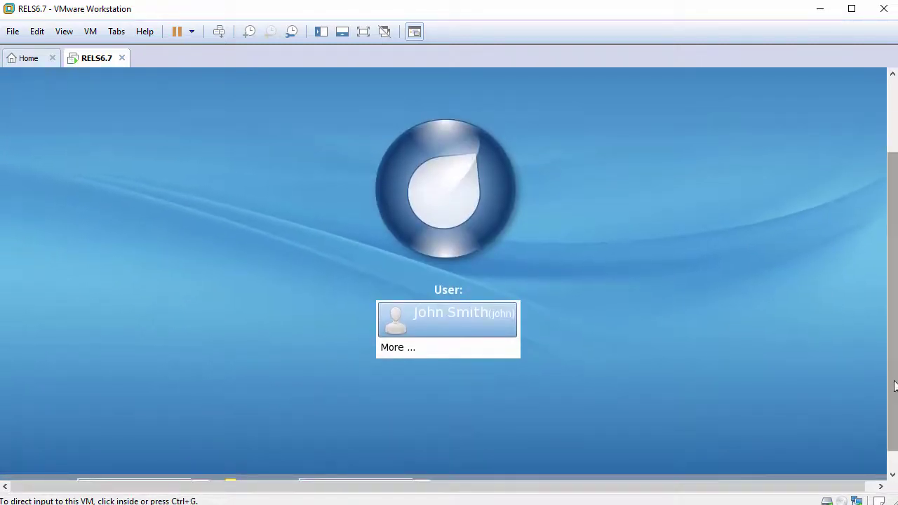
pyautogui.click(630, 295)
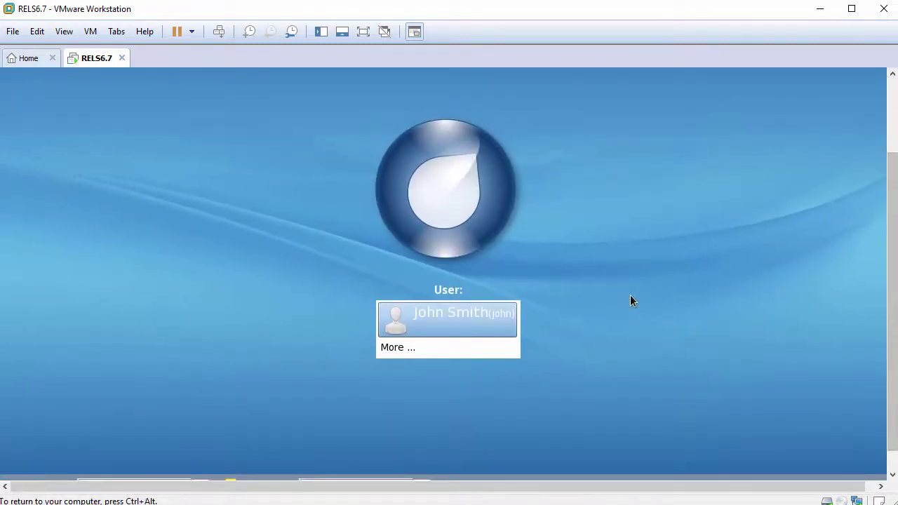
pyautogui.click(444, 314)
pyautogui.write('********')
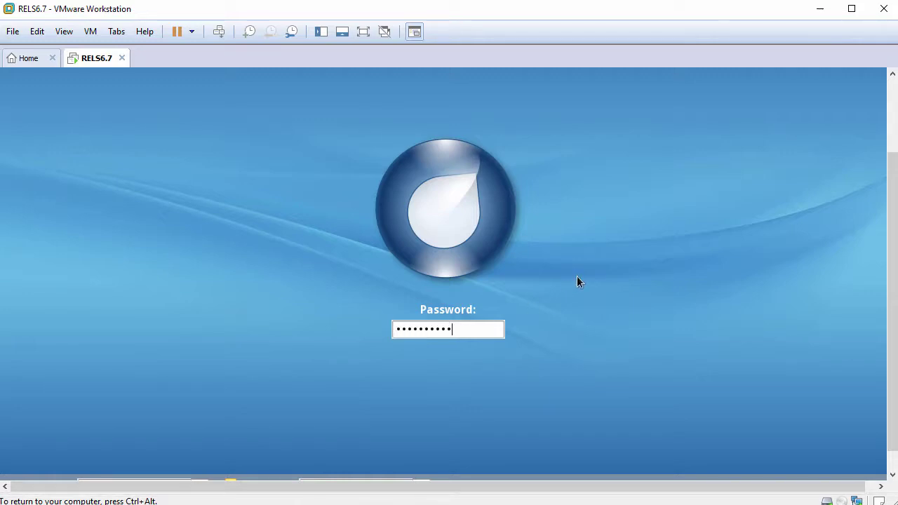
pyautogui.press('Return')
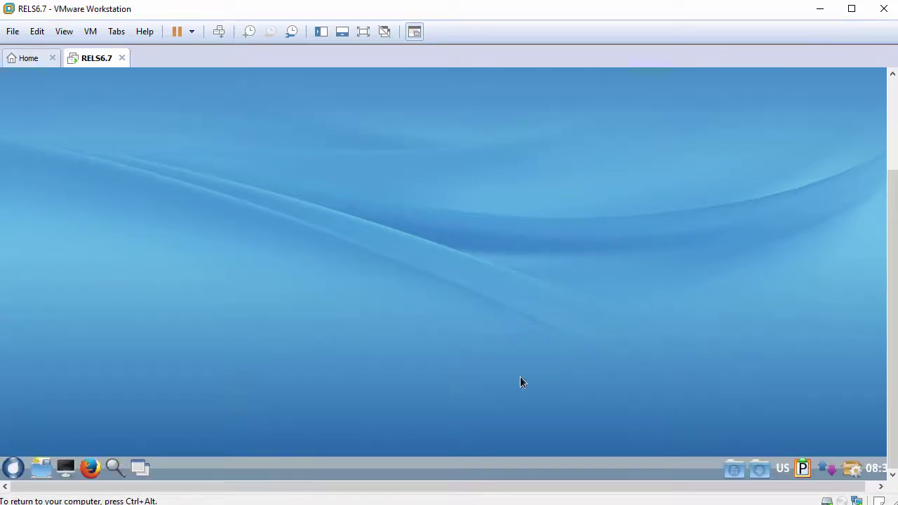
# Glance at the guest application menu and VMware's View menu, then launch a terminal.
pyautogui.click(13, 468)
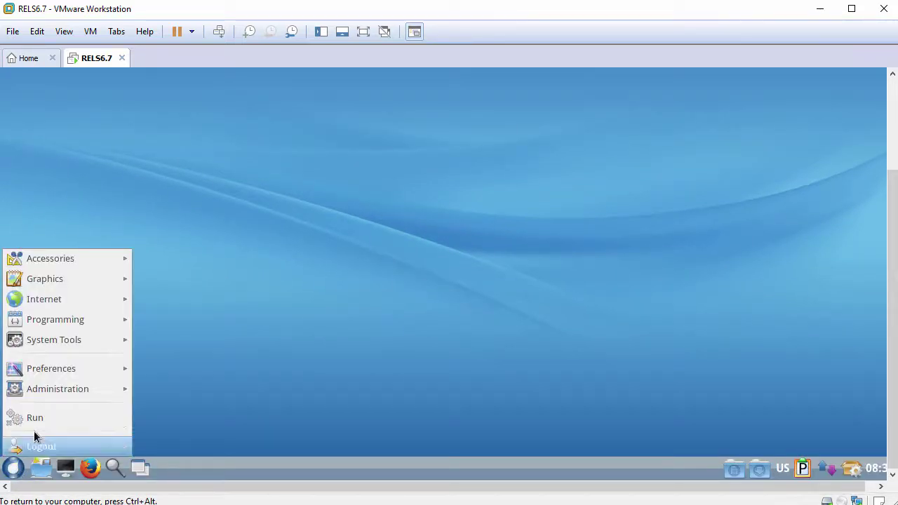
pyautogui.moveTo(68, 260)
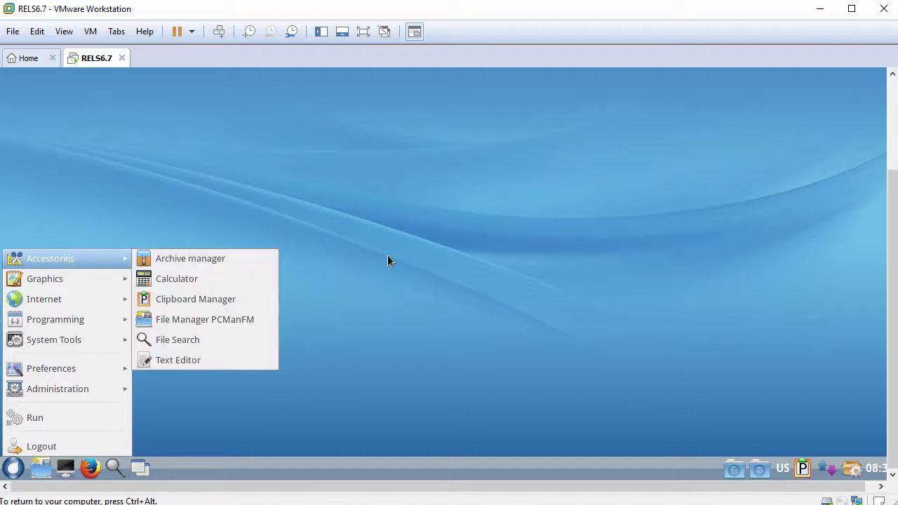
pyautogui.click(388, 257)
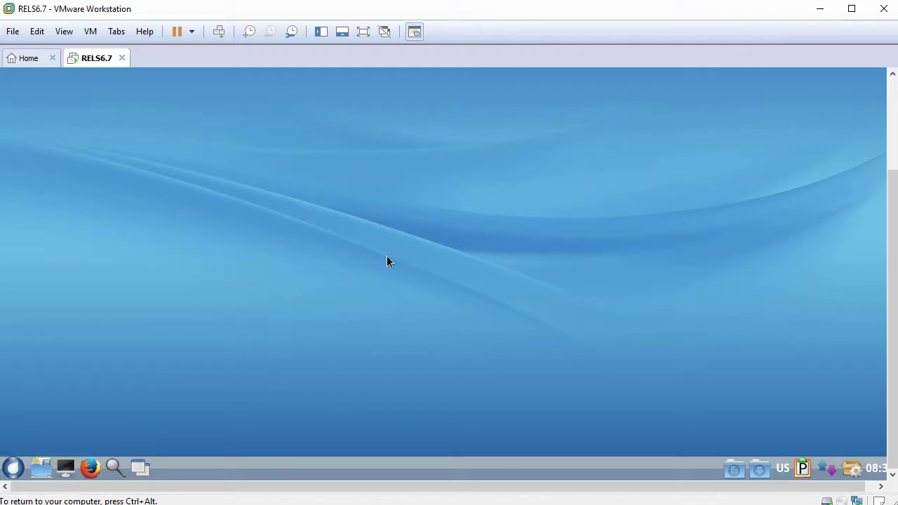
pyautogui.click(65, 31)
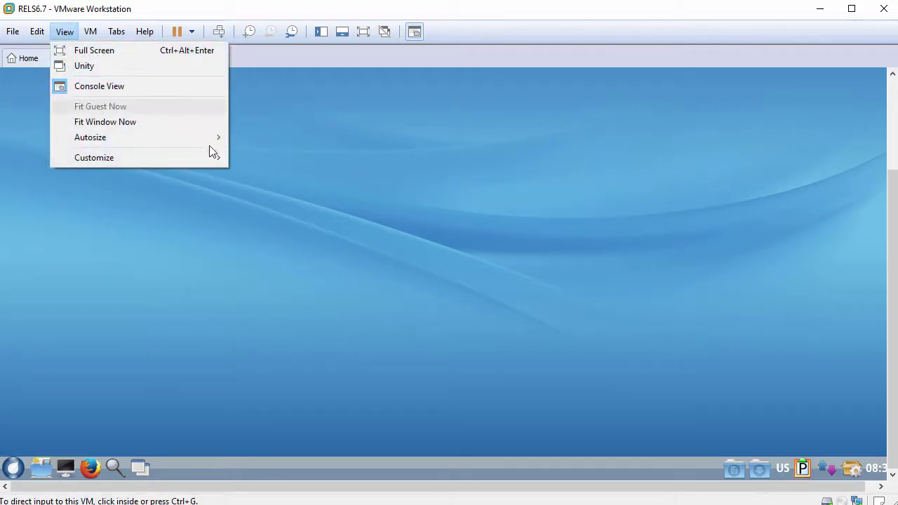
pyautogui.click(329, 234)
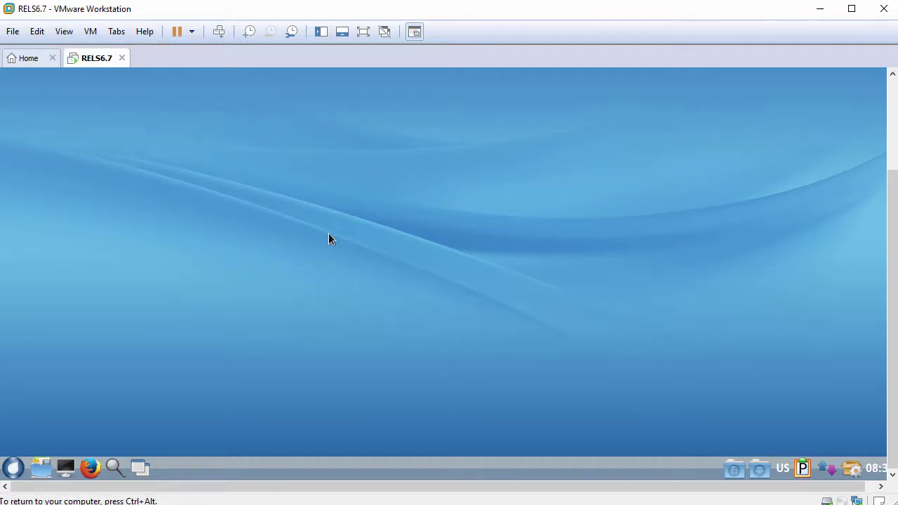
pyautogui.click(64, 464)
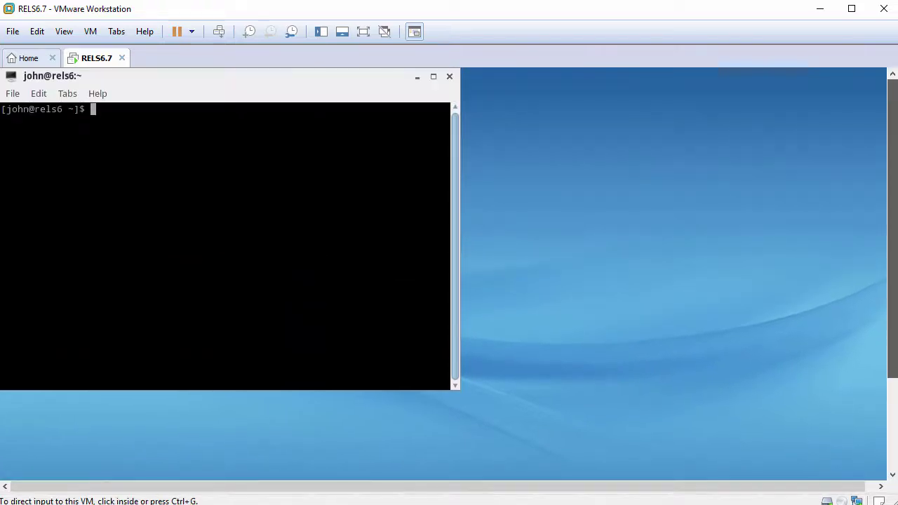
# Set the terminal font size to 12 in Edit > Preferences and widen the window.
pyautogui.click(40, 93)
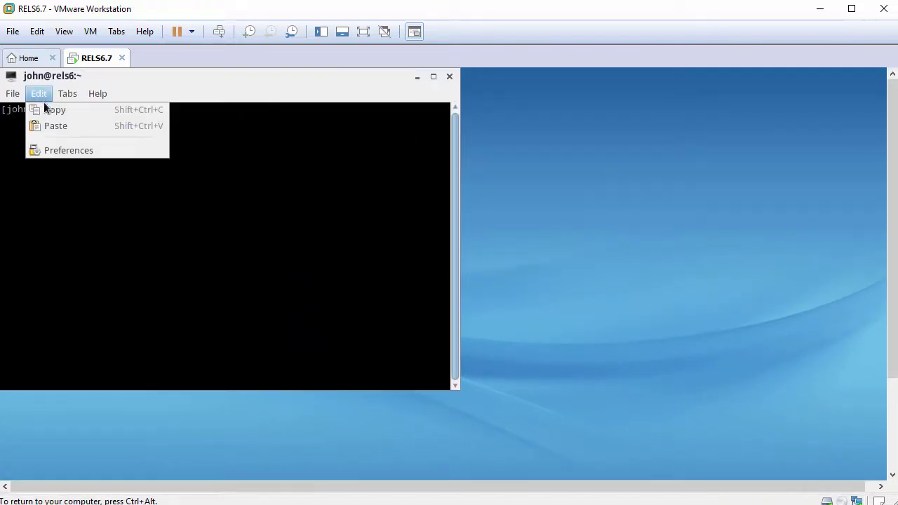
pyautogui.click(57, 151)
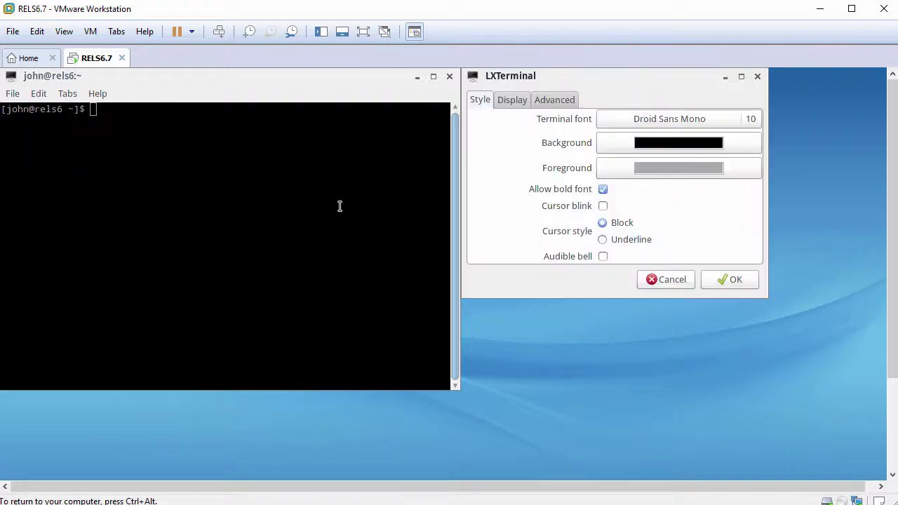
pyautogui.click(677, 120)
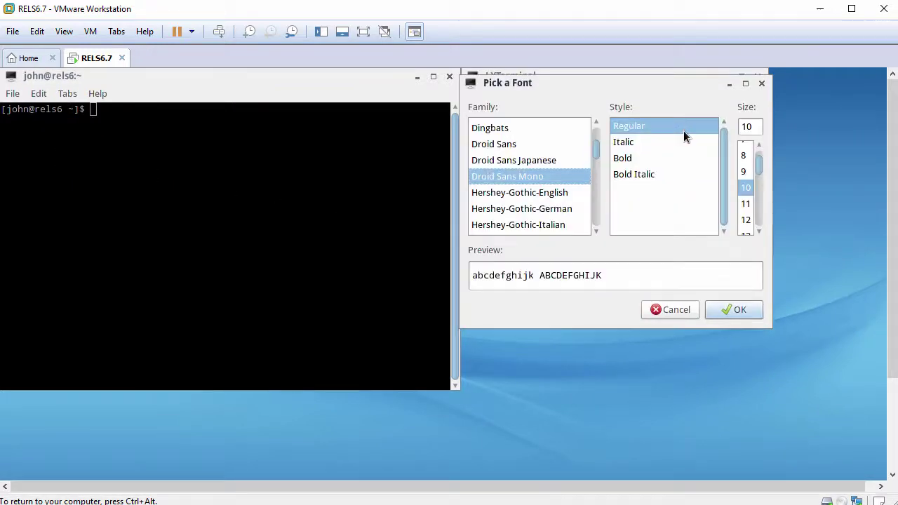
pyautogui.click(745, 220)
pyautogui.click(728, 310)
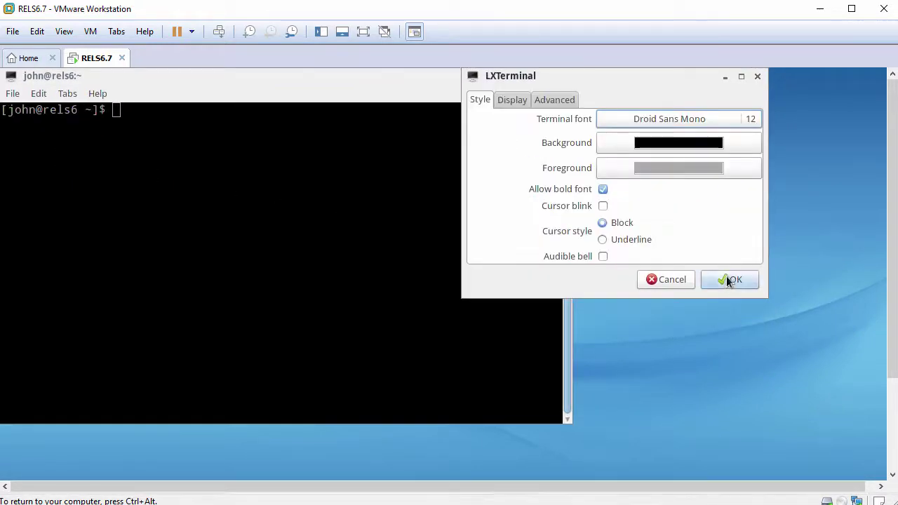
pyautogui.click(726, 277)
pyautogui.moveTo(572, 422); pyautogui.dragTo(757, 426)
# Run cd and whoami, switch to root with su -, and confirm root with whoami.
pyautogui.write('cd')
pyautogui.press('Return')
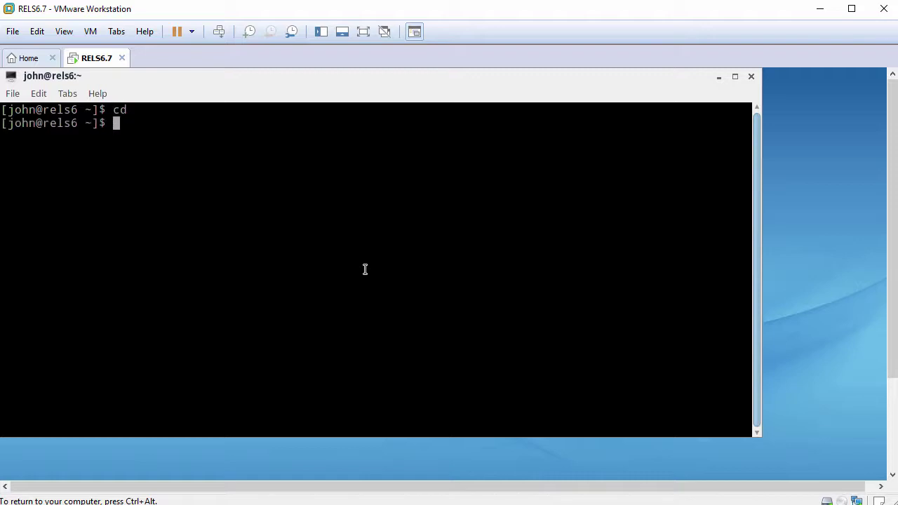
pyautogui.write('whoami')
pyautogui.press('Return')
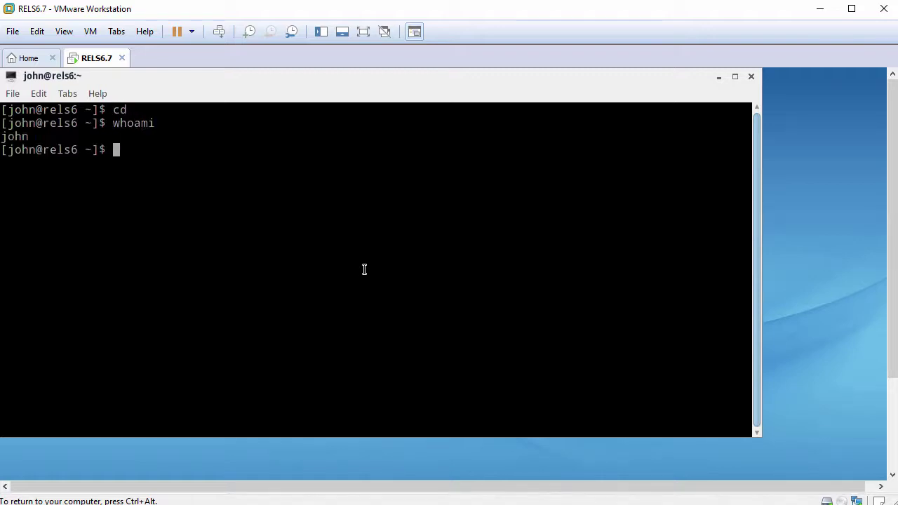
pyautogui.write('su -')
pyautogui.press('Return')
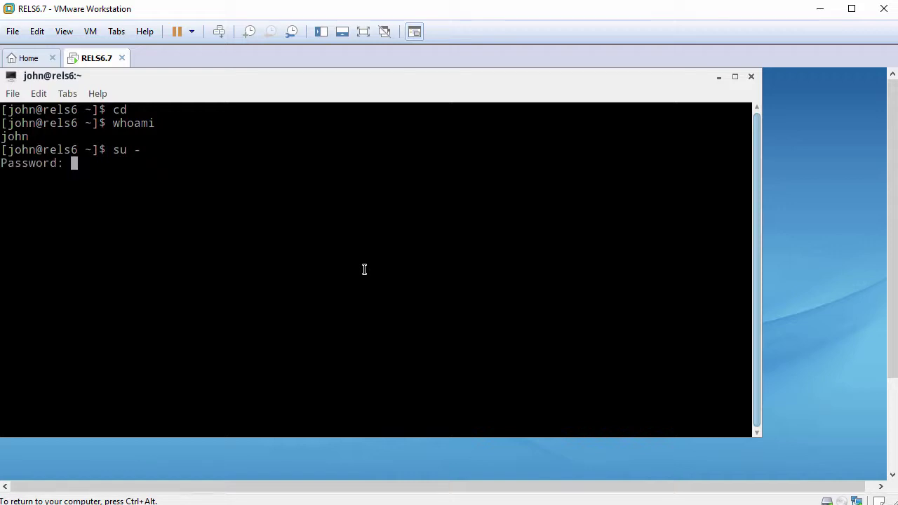
pyautogui.press('Return')
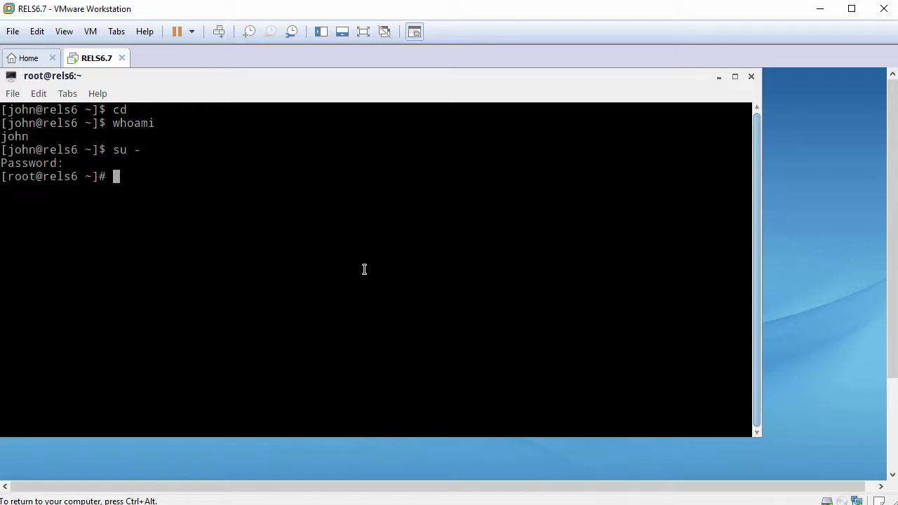
pyautogui.write('whoami')
pyautogui.press('Return')
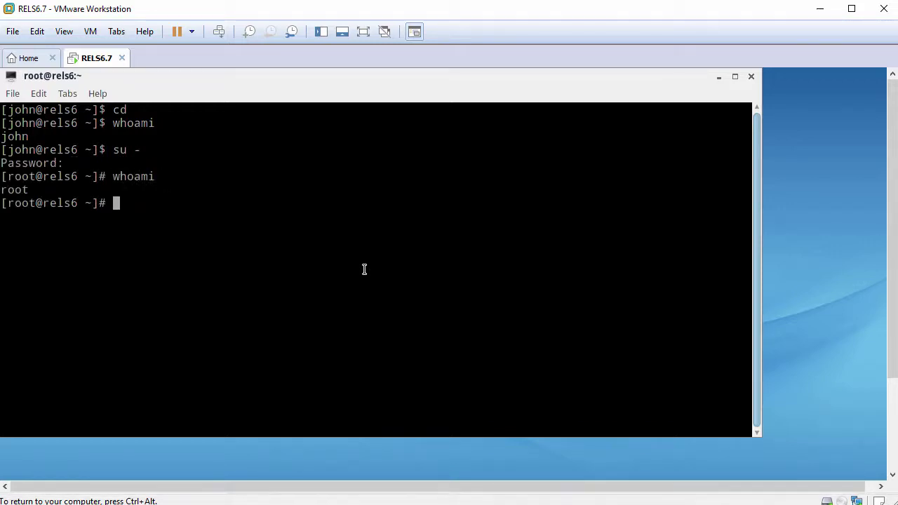
pyautogui.press('Return')
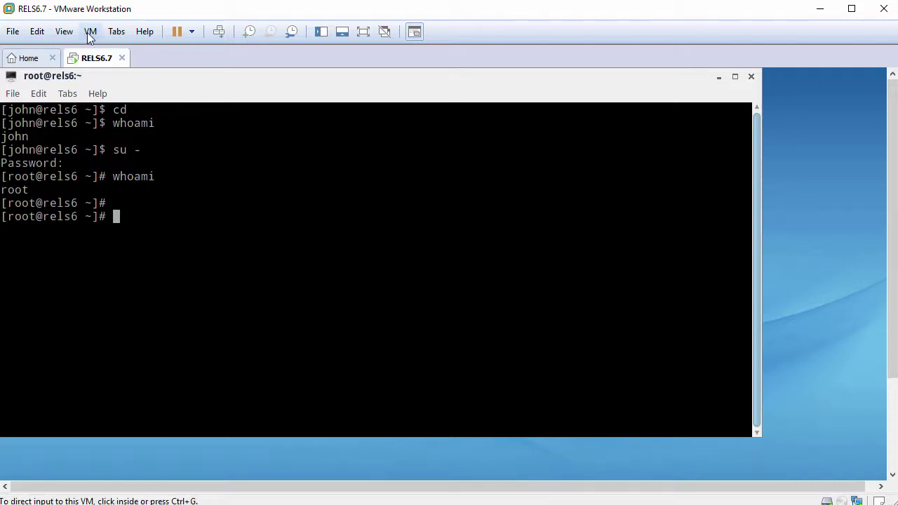
# Start VMware Tools installation and open the mounted VMware Tools disc in the file manager.
pyautogui.click(92, 33)
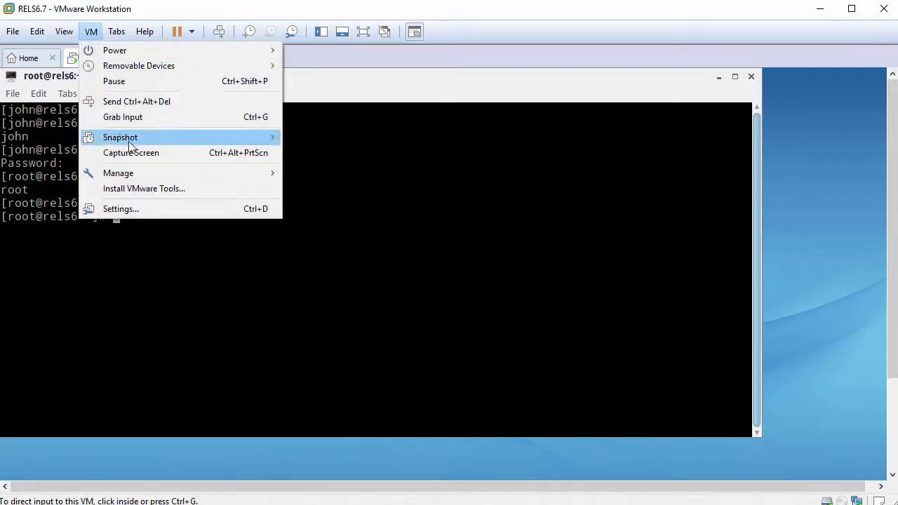
pyautogui.click(166, 190)
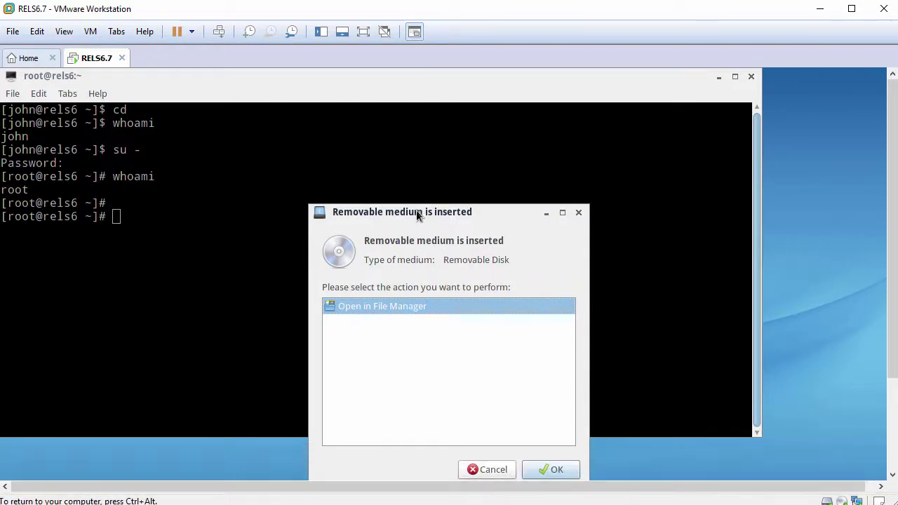
pyautogui.moveTo(417, 212); pyautogui.dragTo(403, 153)
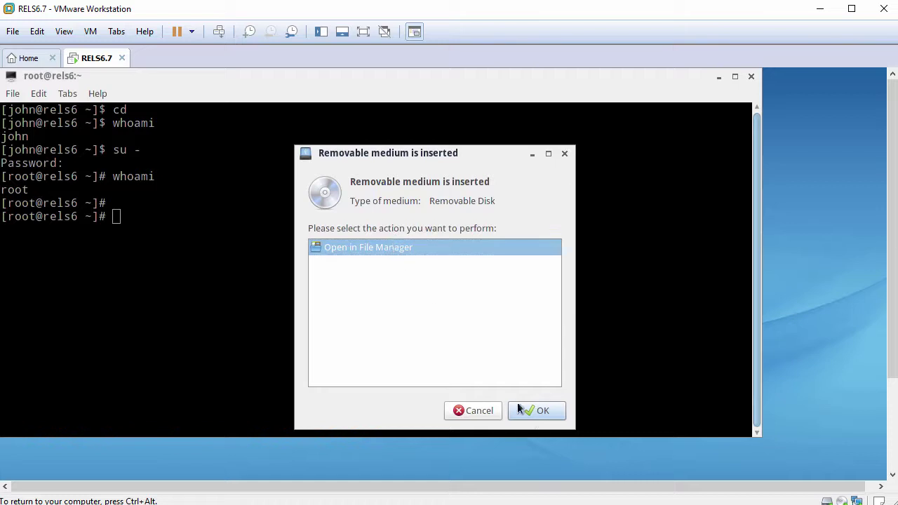
pyautogui.click(534, 412)
pyautogui.moveTo(541, 226); pyautogui.dragTo(364, 122)
# Extract VMwareTools-10.0.10-4301679.tar.gz into /tmp with Xarchiver, then close the disc window.
pyautogui.click(508, 202)
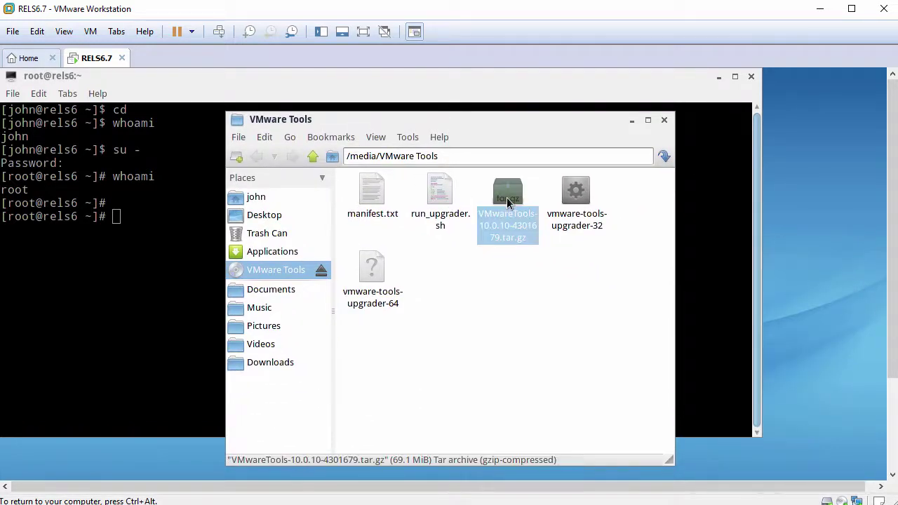
pyautogui.rightClick(508, 203)
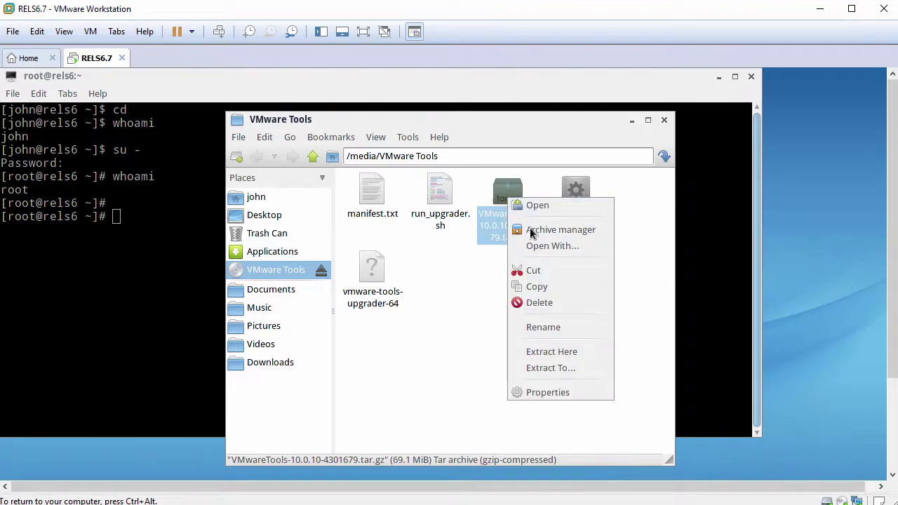
pyautogui.click(556, 369)
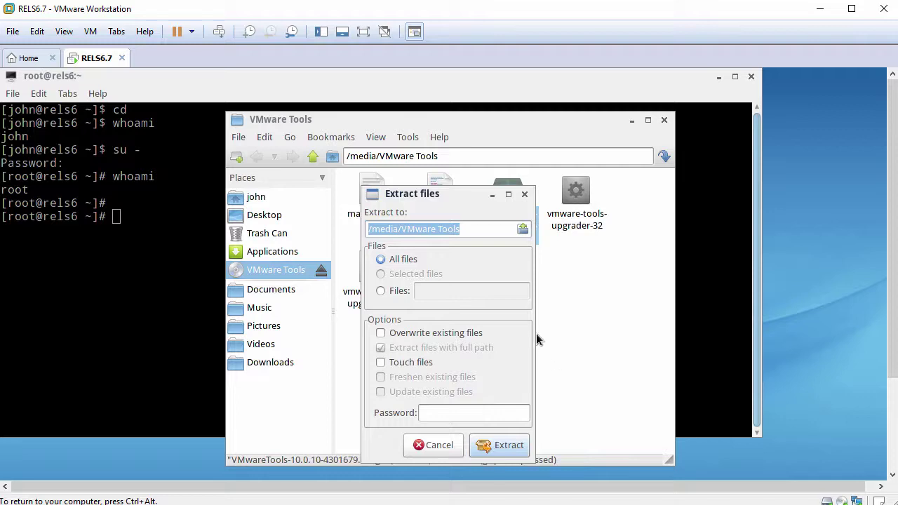
pyautogui.click(522, 229)
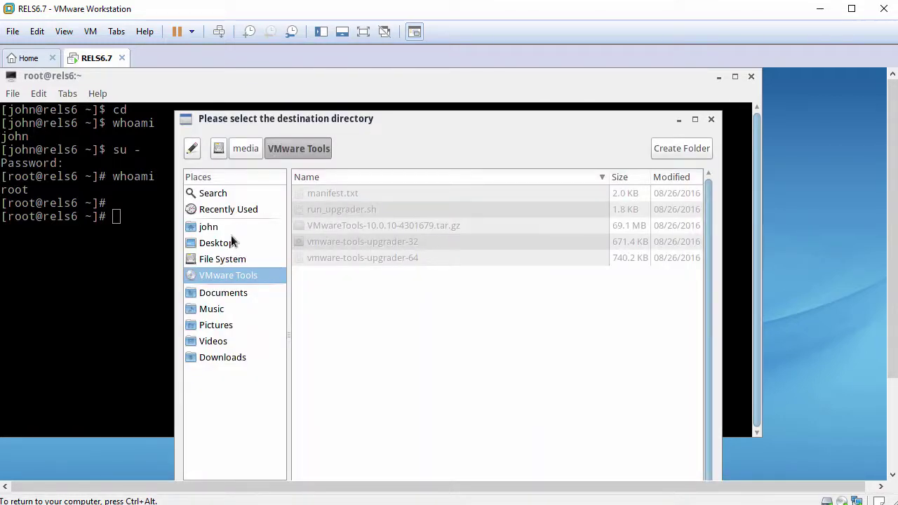
pyautogui.click(223, 259)
pyautogui.scroll(-2, 388, 316)
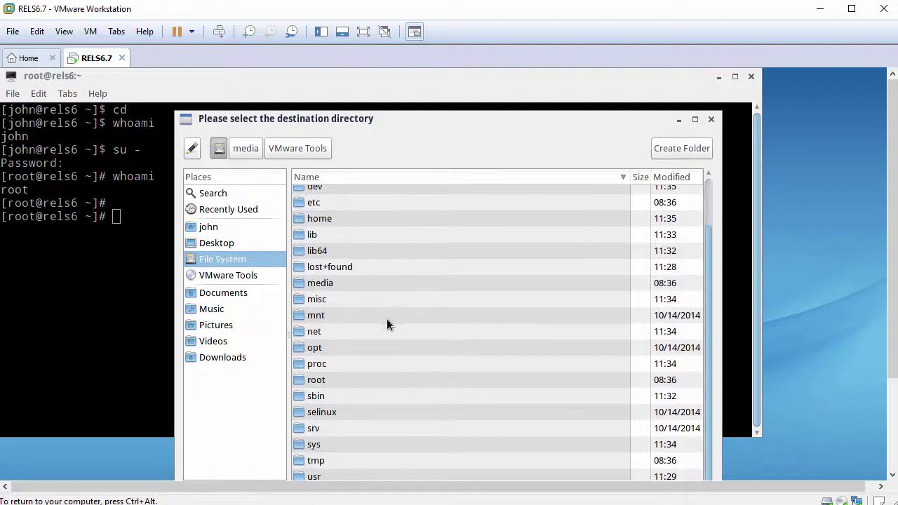
pyautogui.click(321, 461)
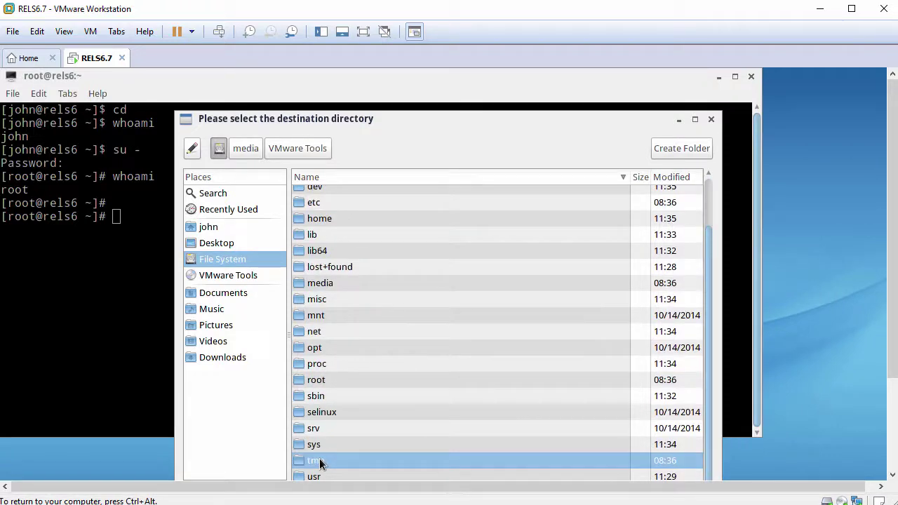
pyautogui.doubleClick(319, 461)
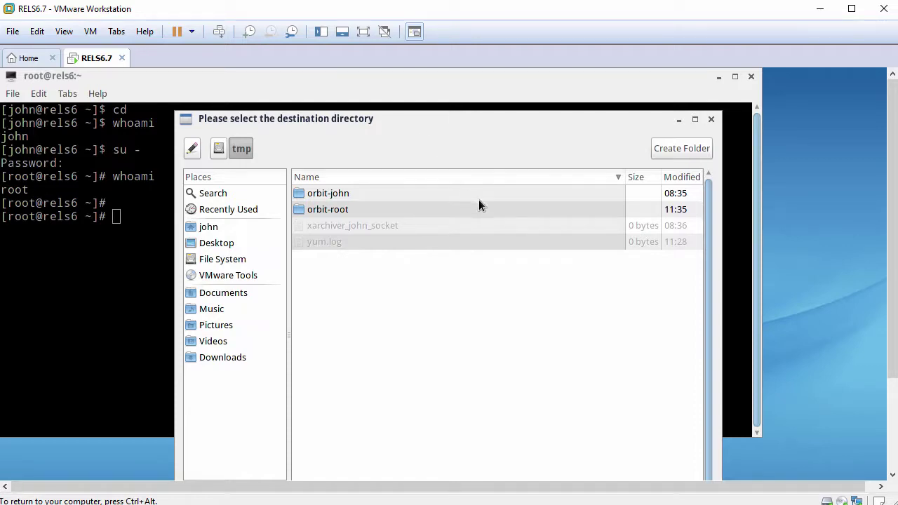
pyautogui.scroll(-3, 892, 316)
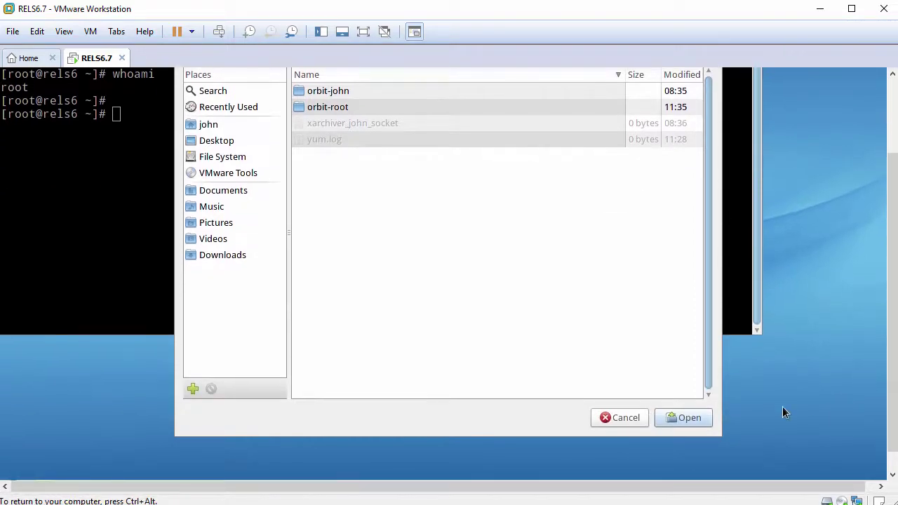
pyautogui.click(687, 415)
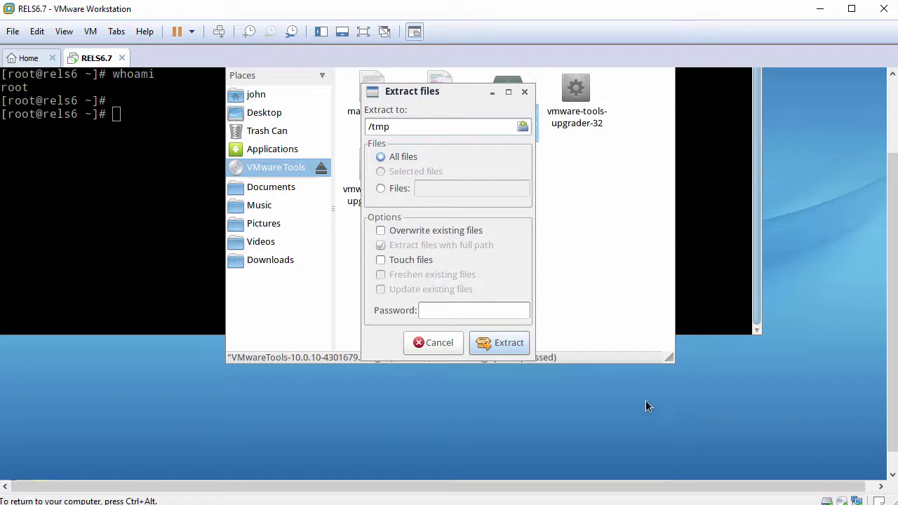
pyautogui.click(501, 342)
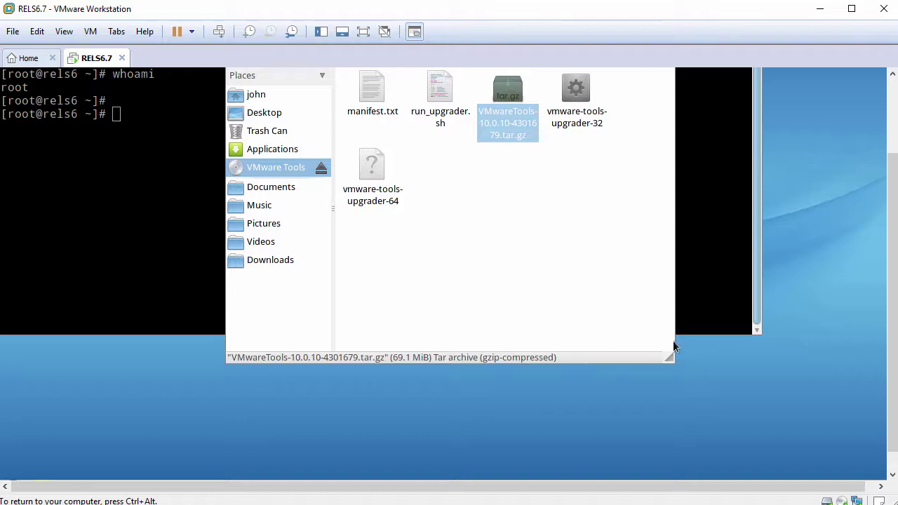
pyautogui.scroll(3, 893, 341)
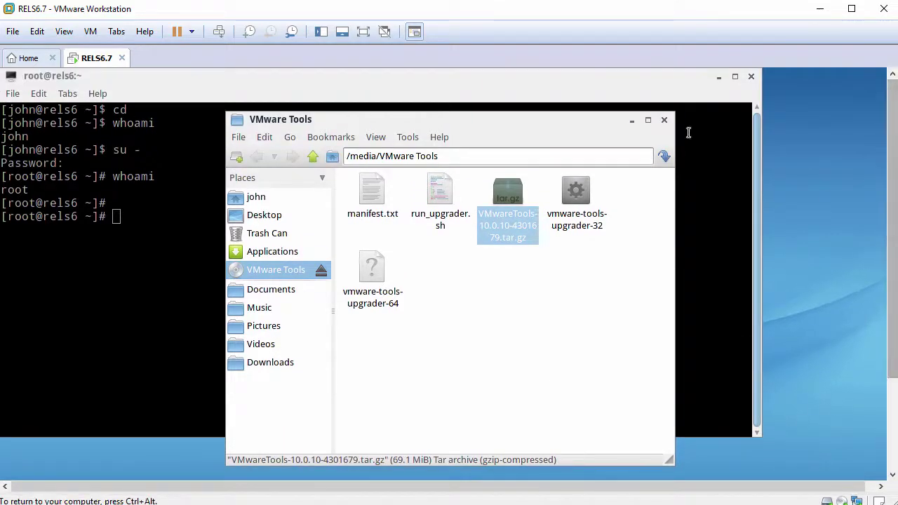
pyautogui.click(664, 121)
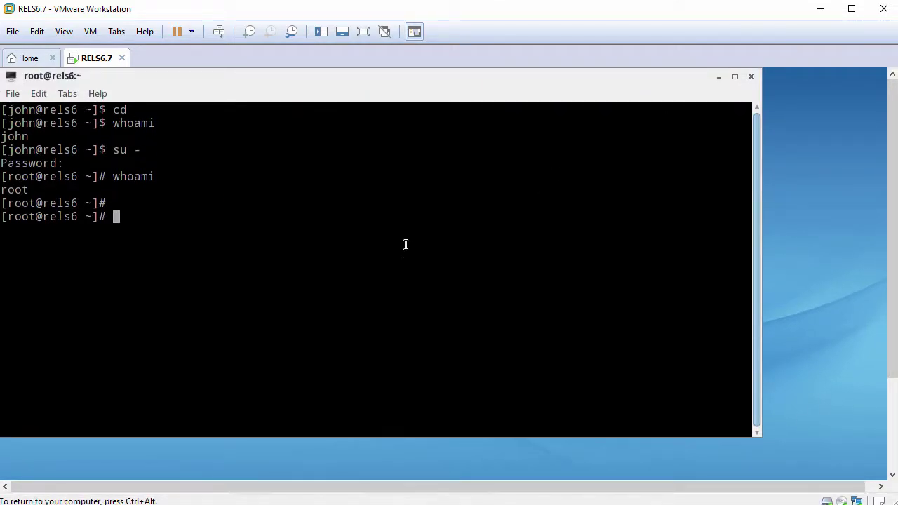
# Run ./vmware-install.pl -d from /tmp/vmware-tools-distrib, then type reboot at the root prompt.
pyautogui.write('cd /tmp/')
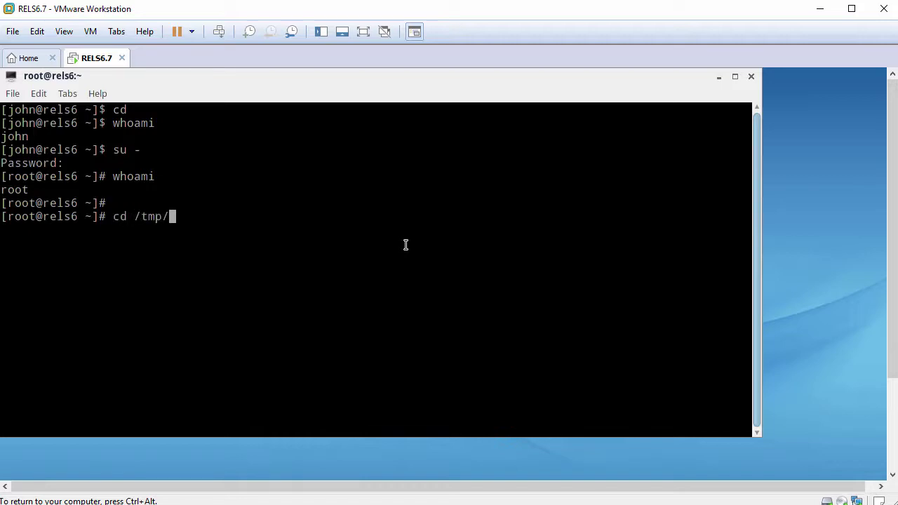
pyautogui.write('vm')
pyautogui.press('Tab')
pyautogui.press('Return')
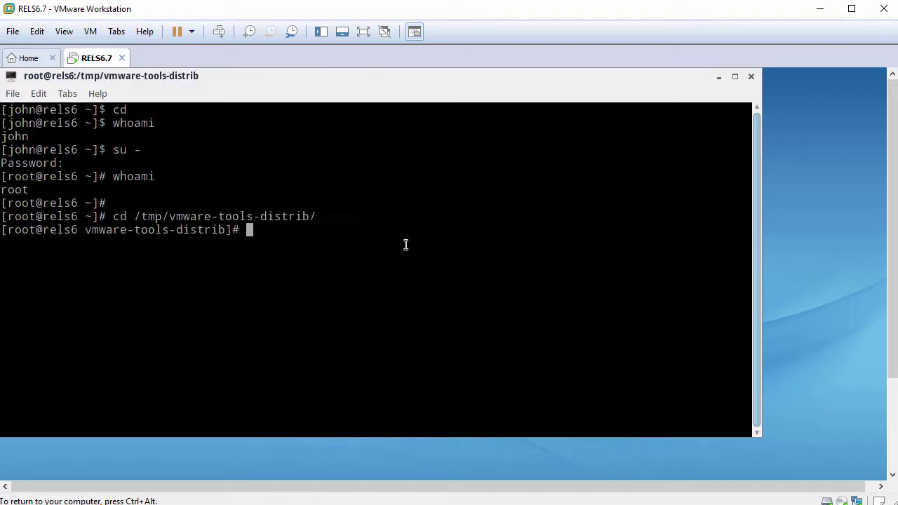
pyautogui.write('./vm')
pyautogui.press('Tab')
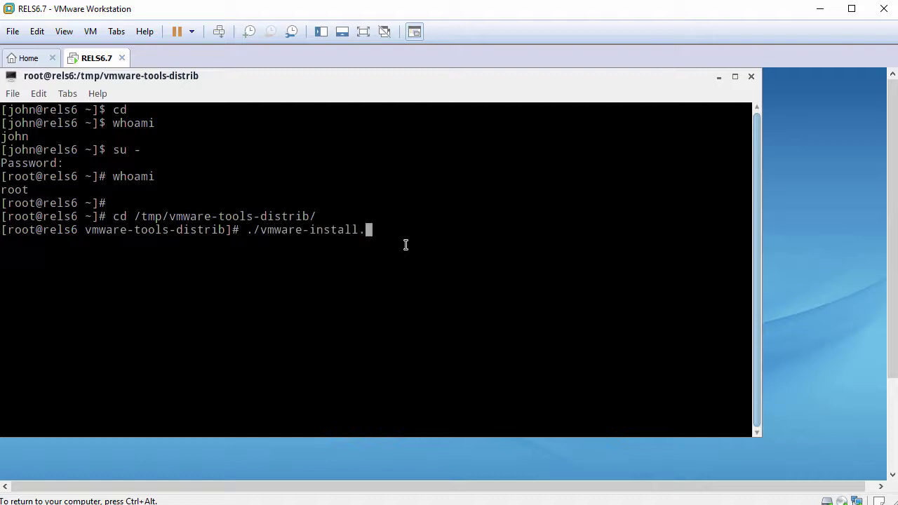
pyautogui.write('pl -d')
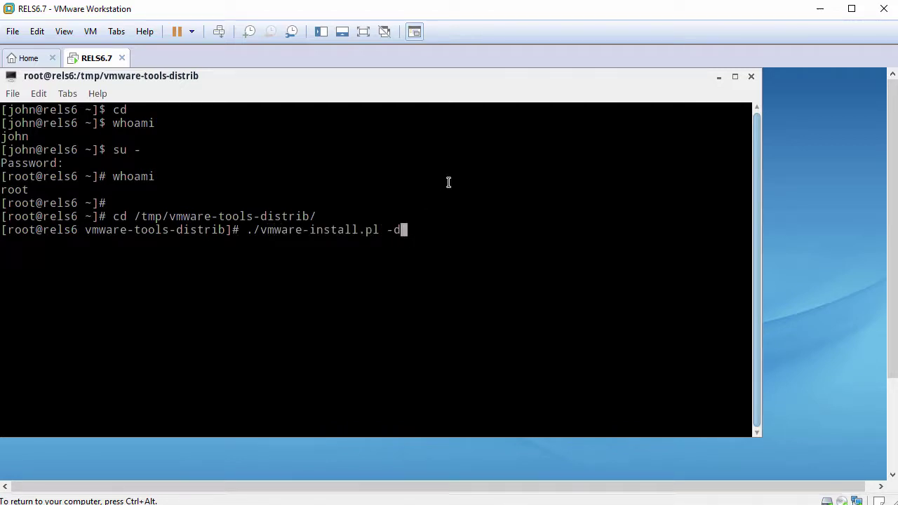
pyautogui.press('Return')
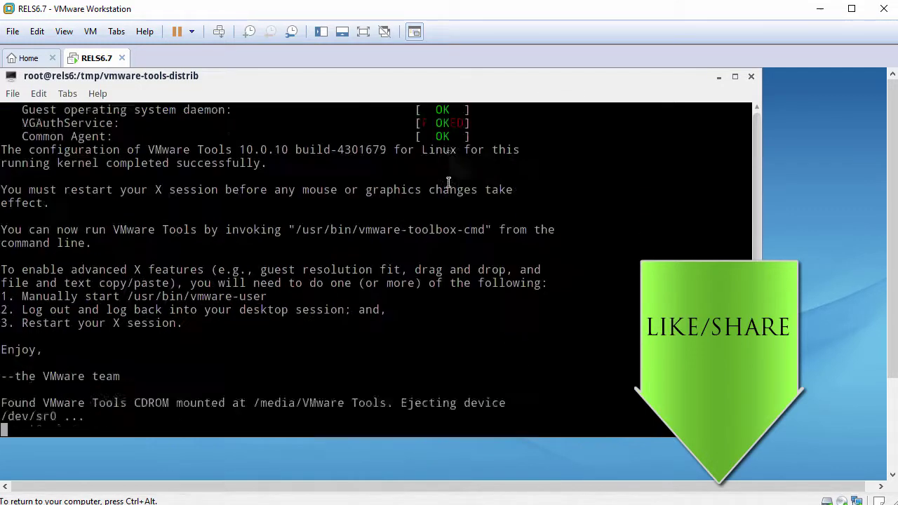
pyautogui.press('Return')
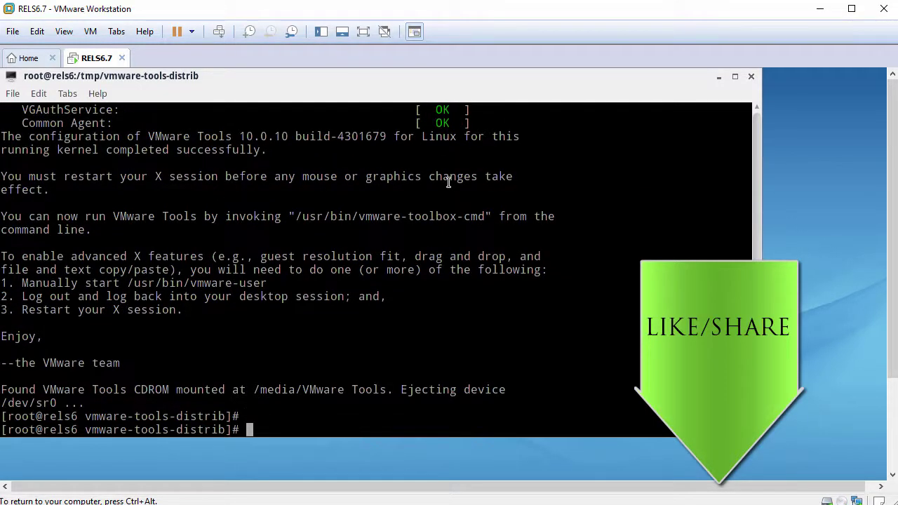
pyautogui.write('reboot')
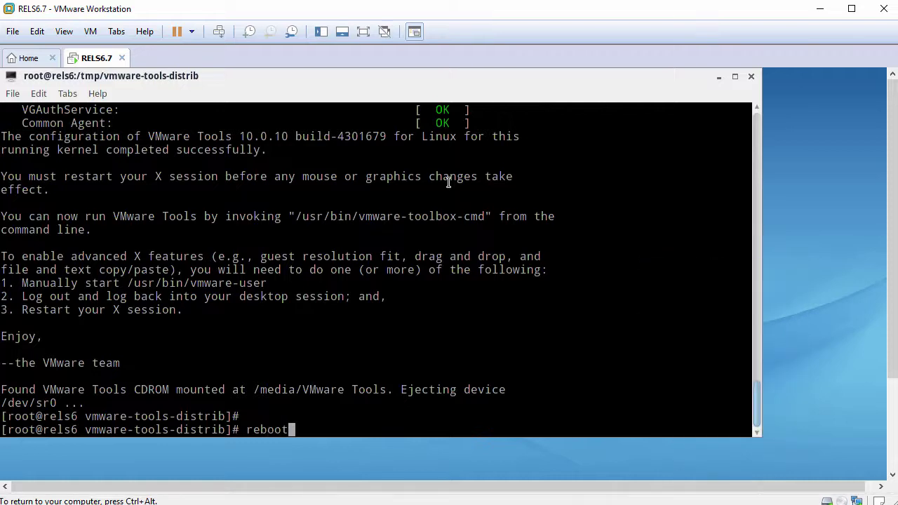
# Reboot the guest, boot the ROSA entry from GRUB, and log back in as the user.
pyautogui.press('Return')
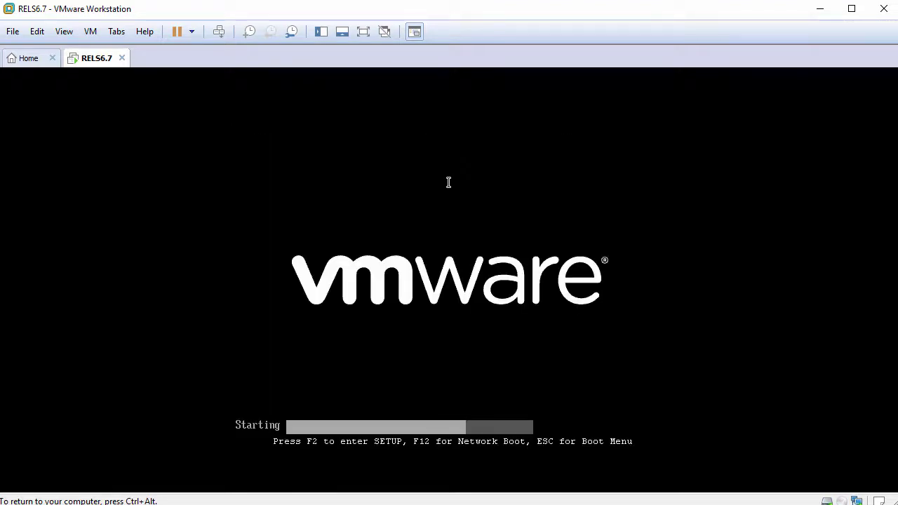
pyautogui.press('Return')
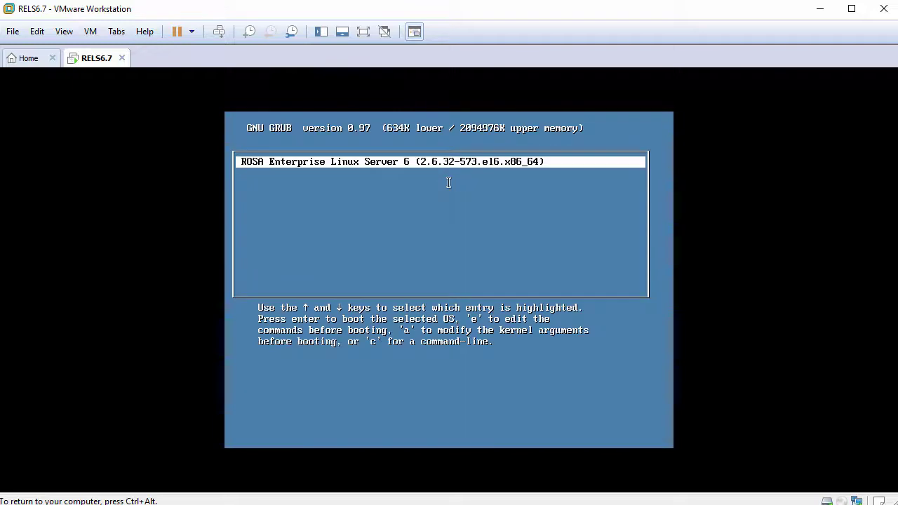
pyautogui.press('Return')
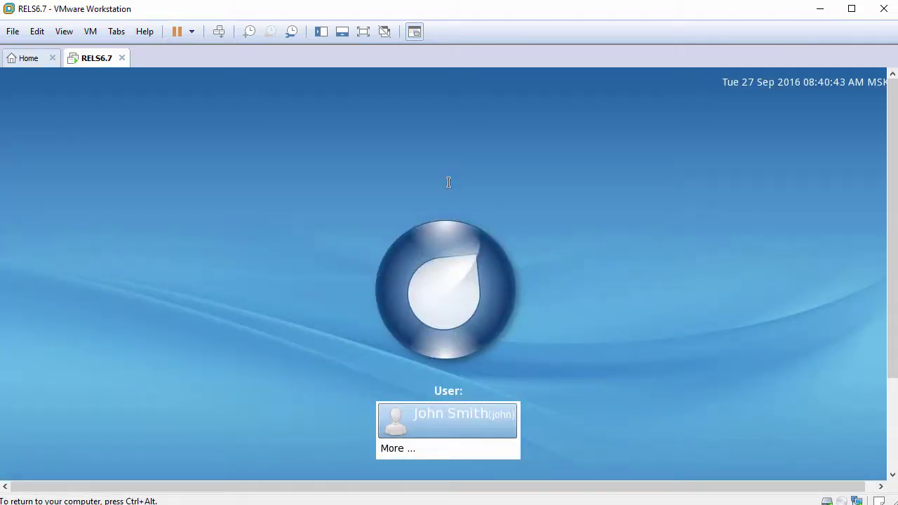
pyautogui.press('Return')
pyautogui.write('•••••')
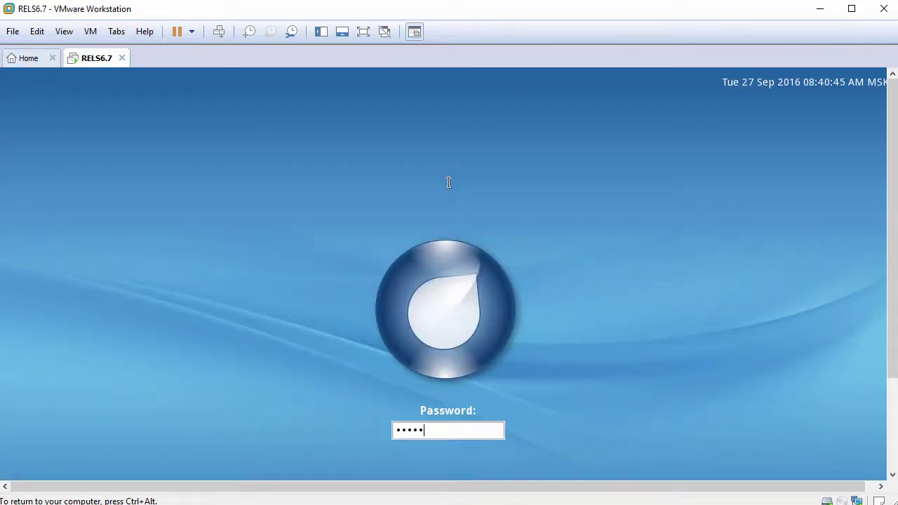
pyautogui.press('Return')
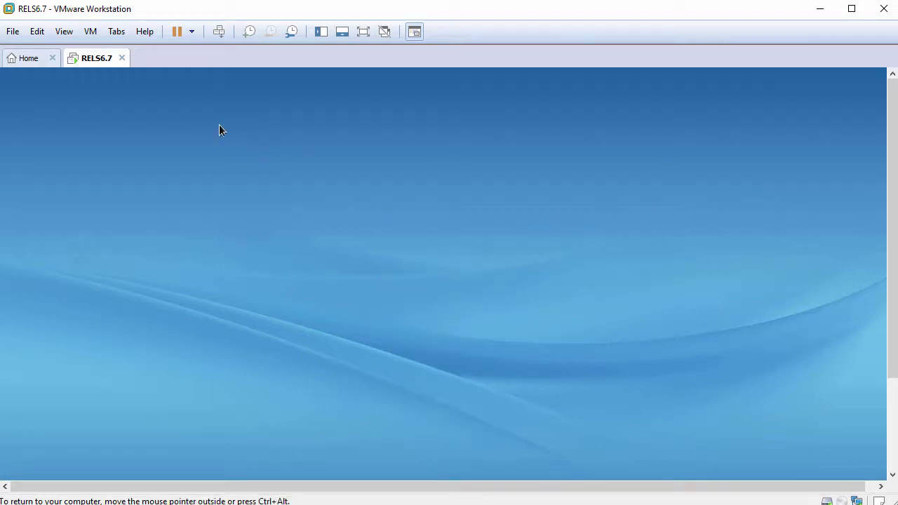
# Fit the guest display to the window with View > Fit Guest Now.
pyautogui.click(66, 33)
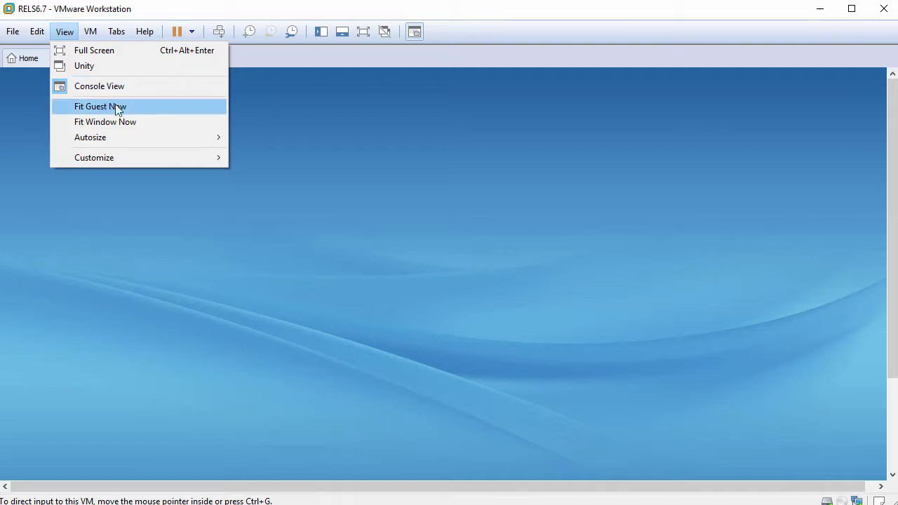
pyautogui.click(153, 112)
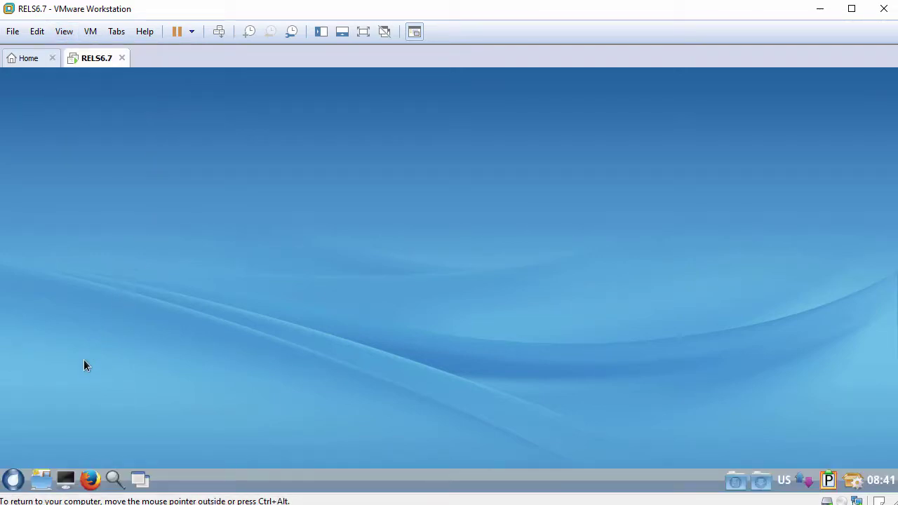
pyautogui.click(13, 480)
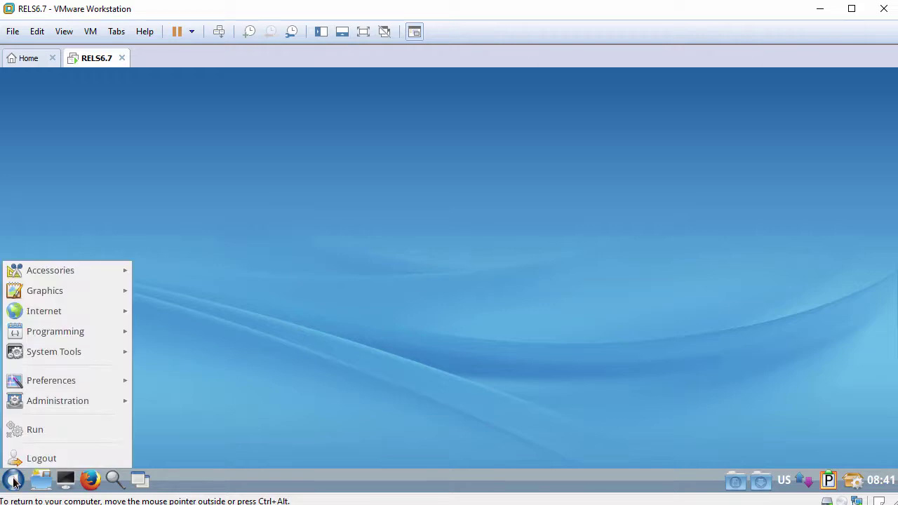
pyautogui.click(205, 425)
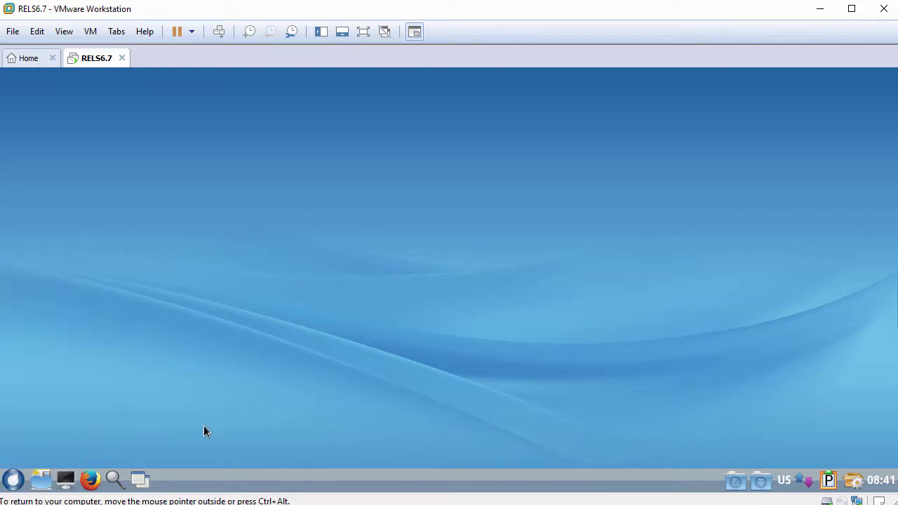
# Paste Drag-Drop-File.txt into the home folder via the file manager, then close it.
pyautogui.click(42, 480)
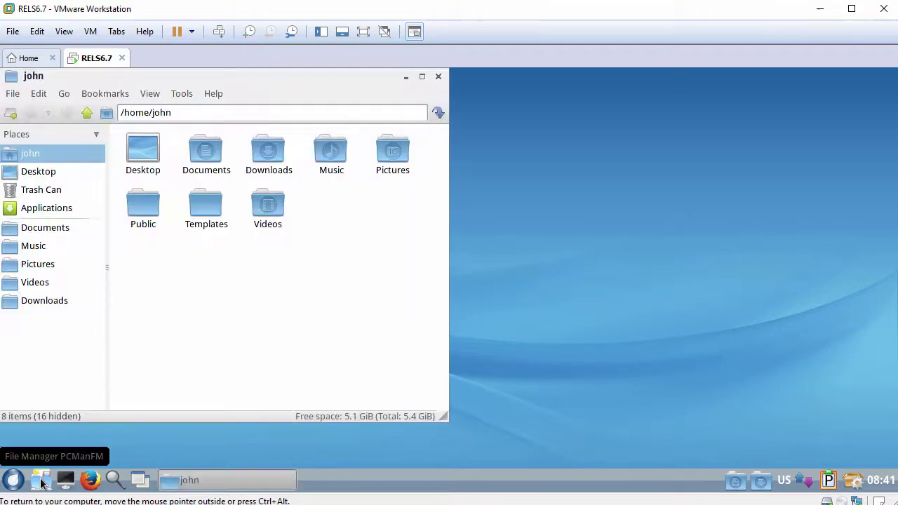
pyautogui.hotkey('ctrl', 'alt')
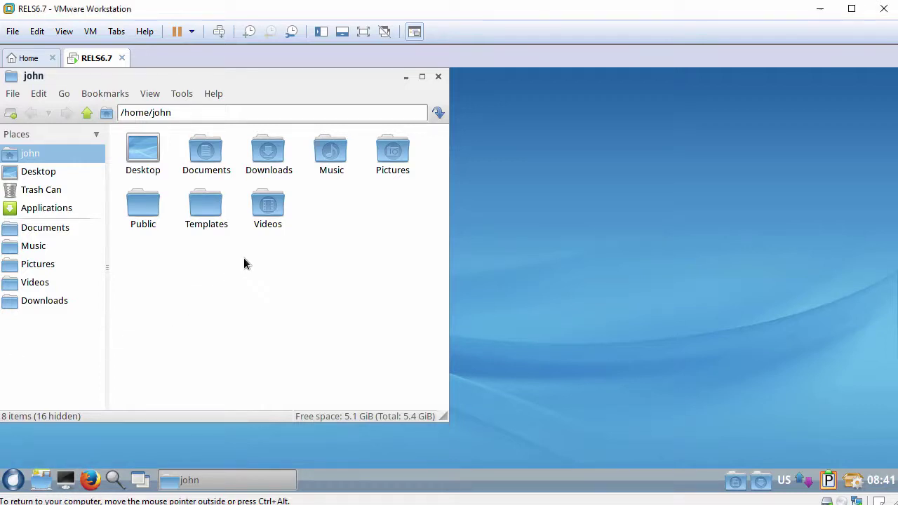
pyautogui.rightClick(244, 257)
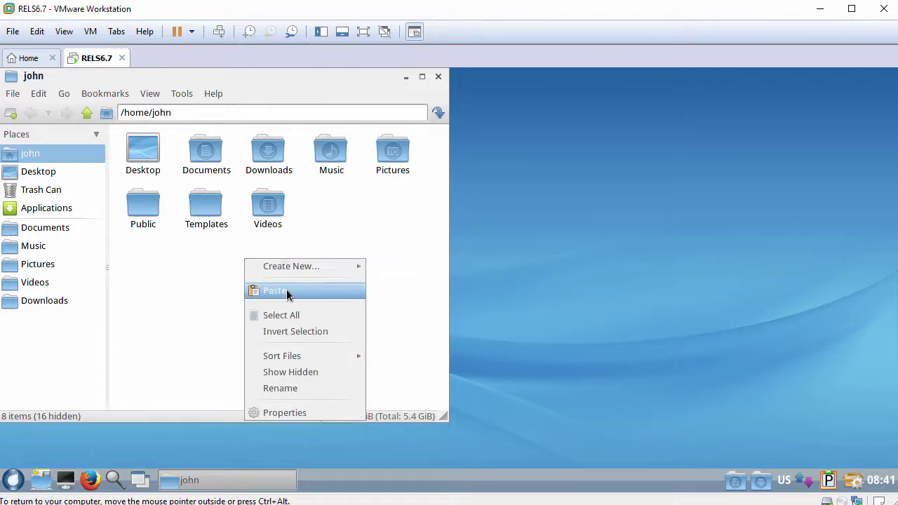
pyautogui.click(287, 291)
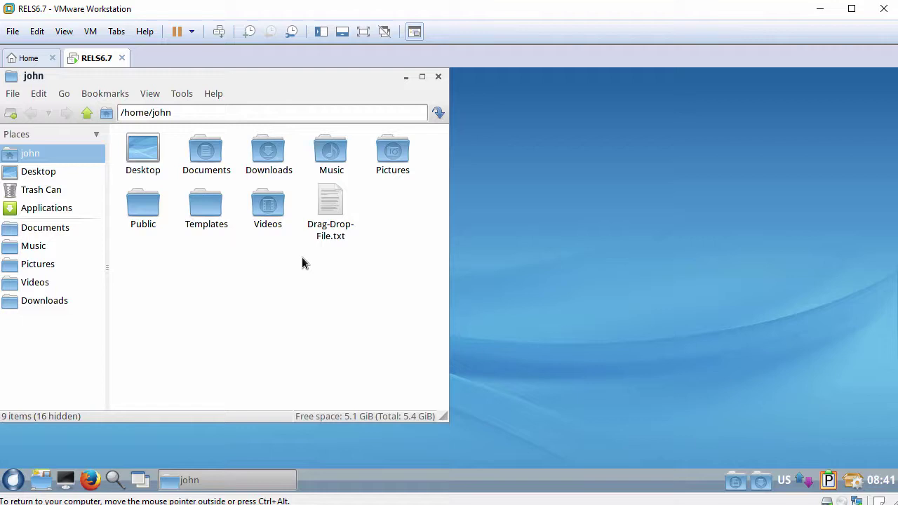
pyautogui.click(438, 77)
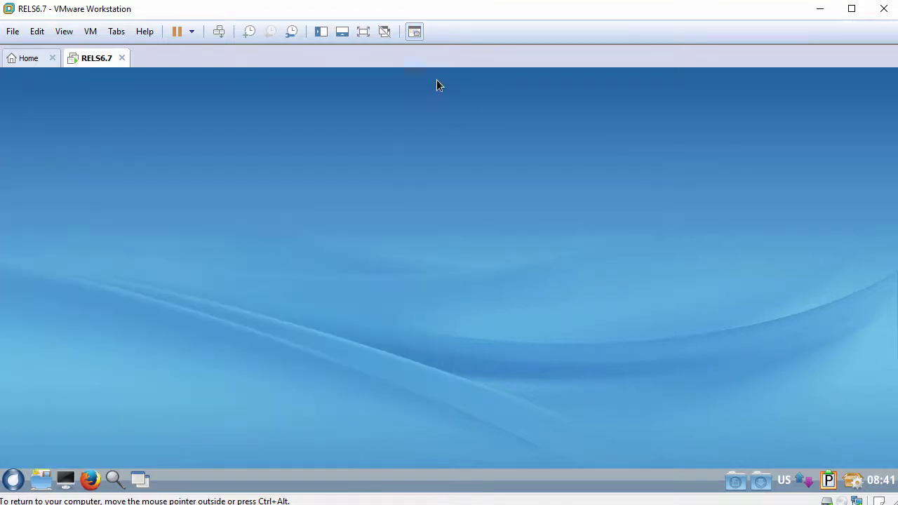
# Launch Firefox in the guest and select the whole web address in its address bar.
pyautogui.click(90, 479)
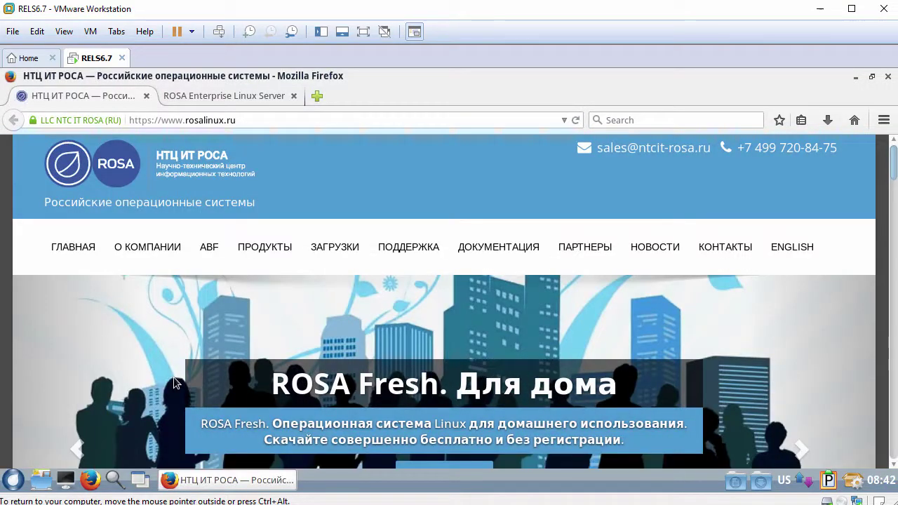
pyautogui.hotkey('ctrl', 'alt')
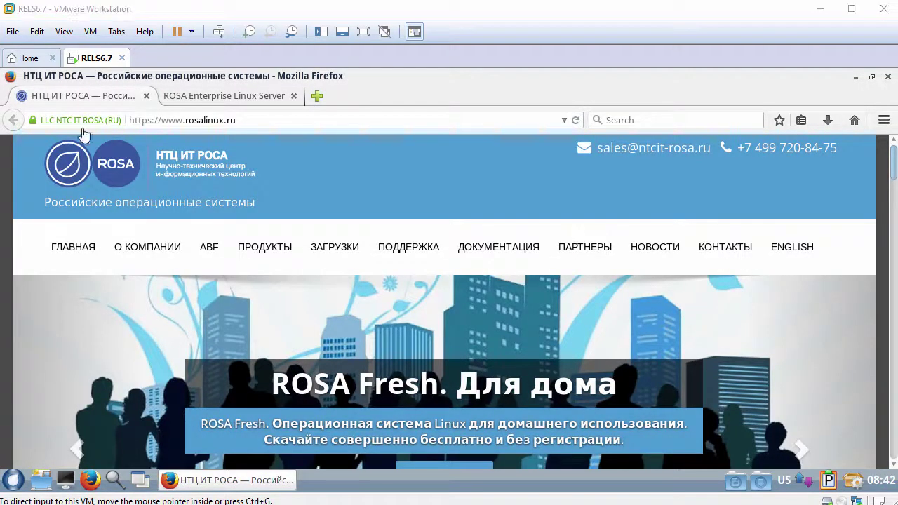
pyautogui.click(255, 119)
pyautogui.moveTo(254, 119); pyautogui.dragTo(116, 121)
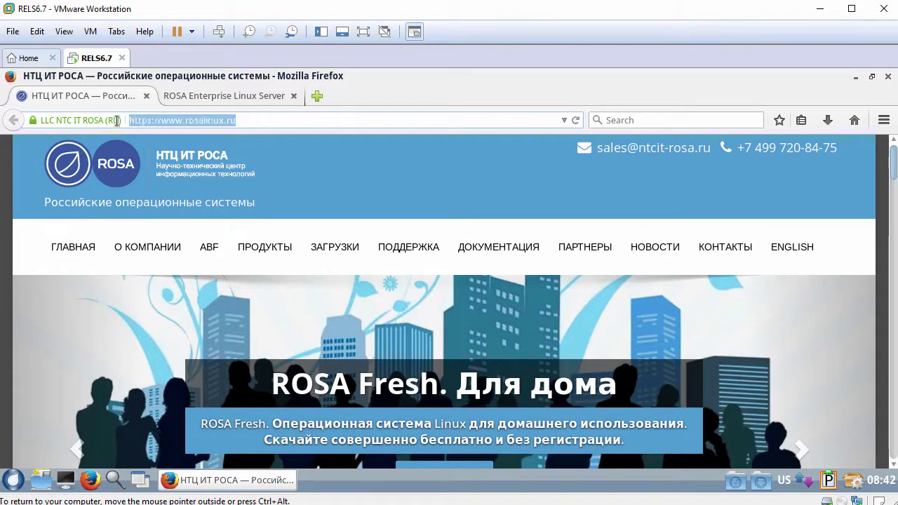
# Paste the host clipboard text into the address bar, then close Firefox and both tabs.
pyautogui.rightClick(151, 125)
pyautogui.click(186, 188)
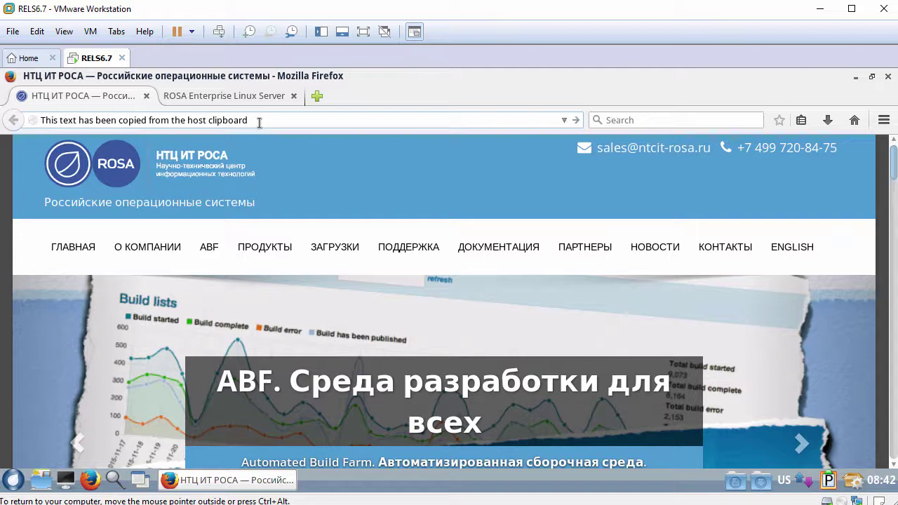
pyautogui.click(887, 76)
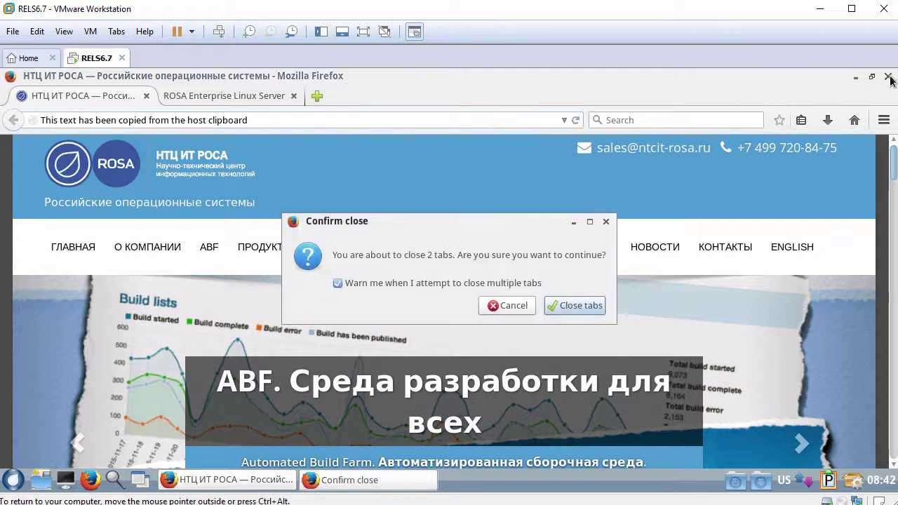
pyautogui.click(588, 306)
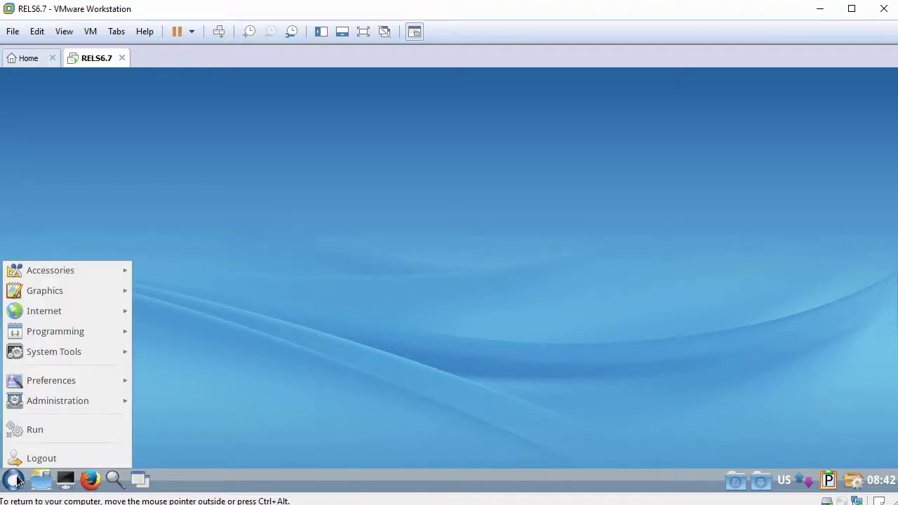
pyautogui.moveTo(65, 269)
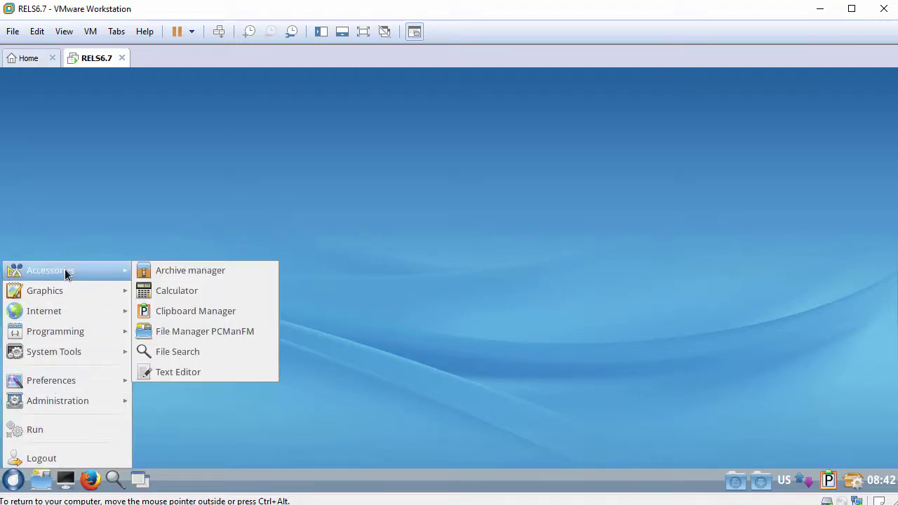
pyautogui.click(186, 291)
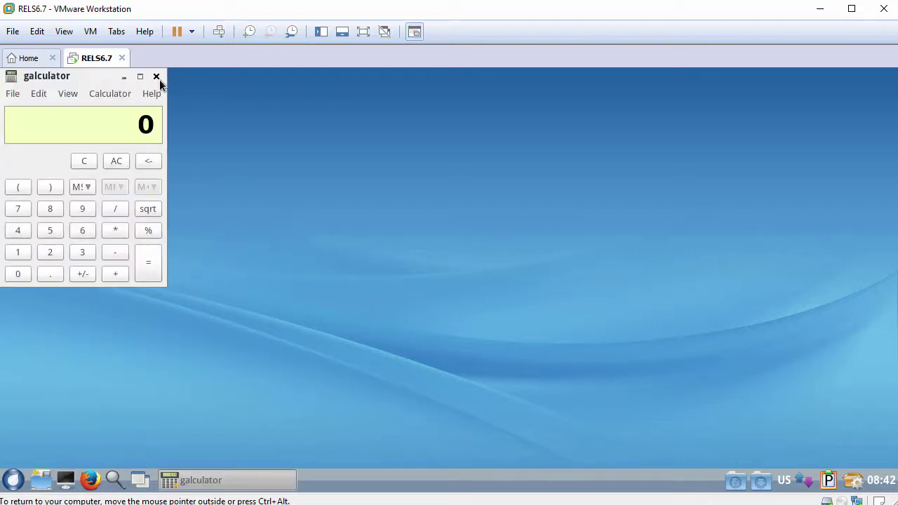
pyautogui.click(156, 76)
pyautogui.click(15, 480)
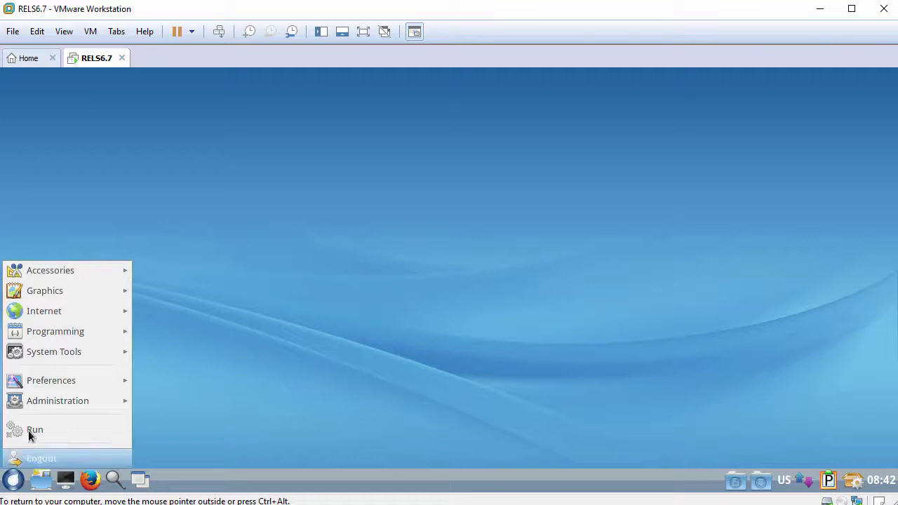
pyautogui.moveTo(87, 295)
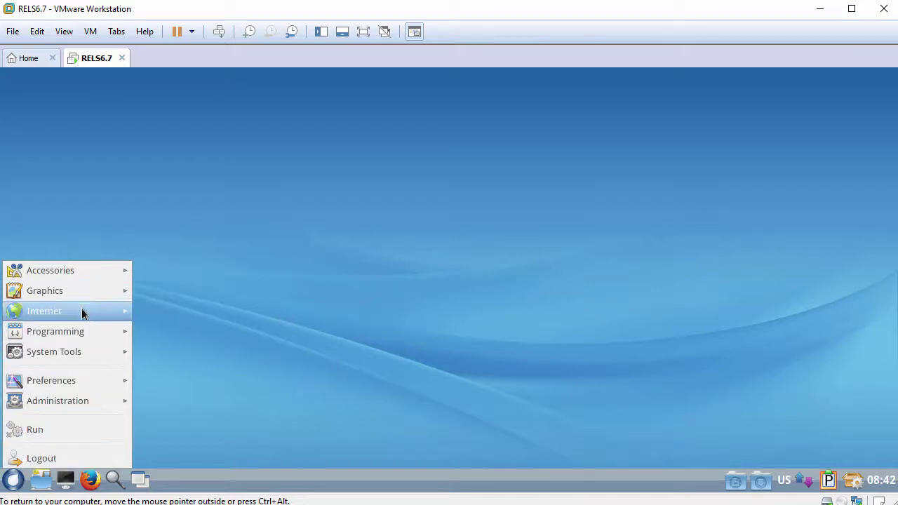
pyautogui.moveTo(78, 332)
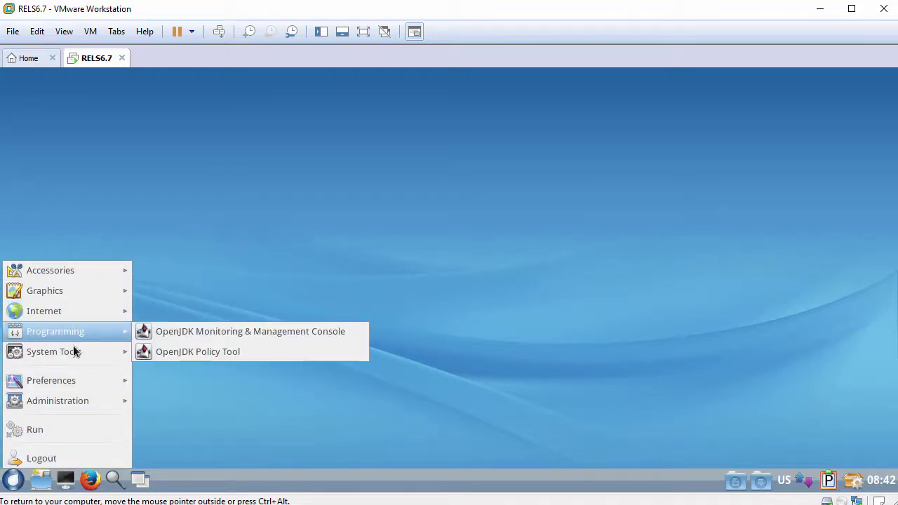
pyautogui.moveTo(73, 355)
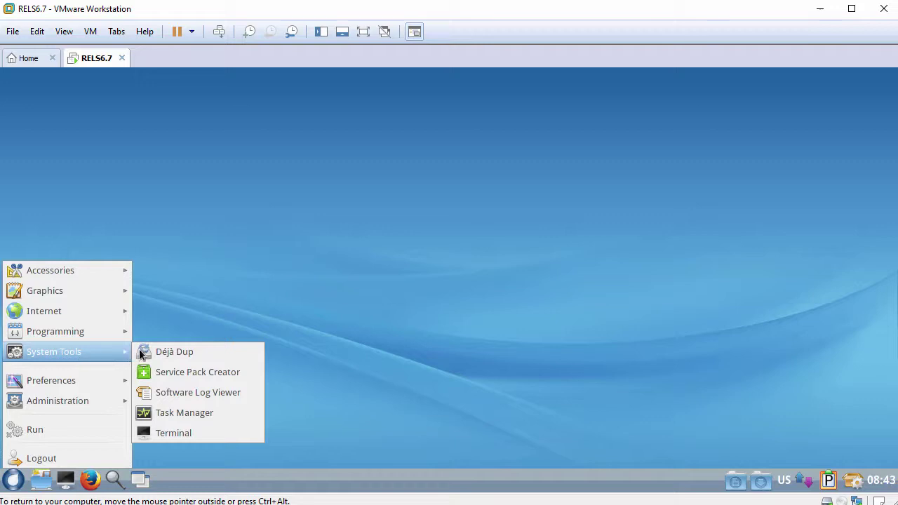
pyautogui.click(189, 412)
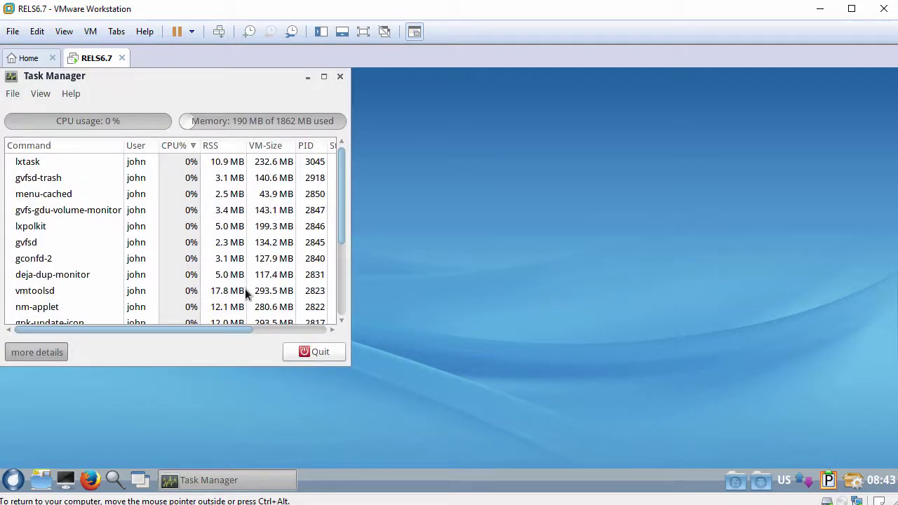
pyautogui.moveTo(211, 78); pyautogui.dragTo(239, 81)
pyautogui.scroll(-3, 120, 220)
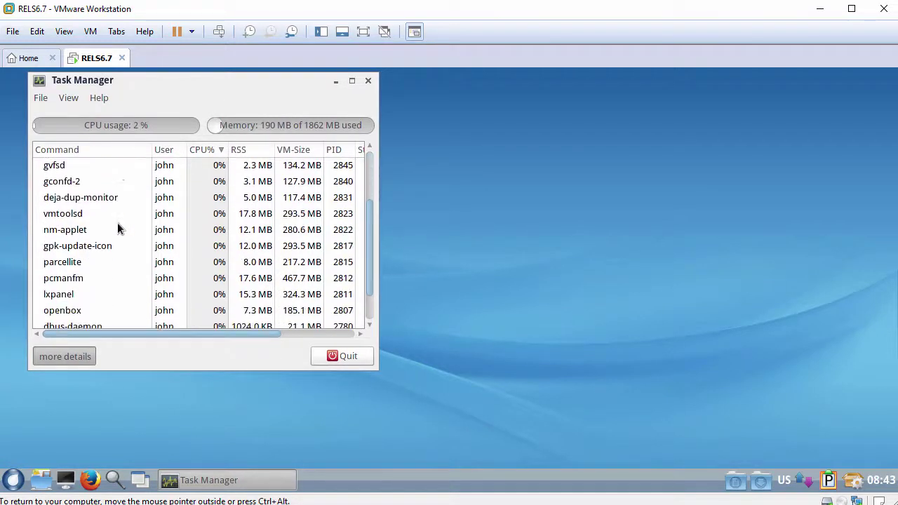
pyautogui.scroll(-1, 116, 229)
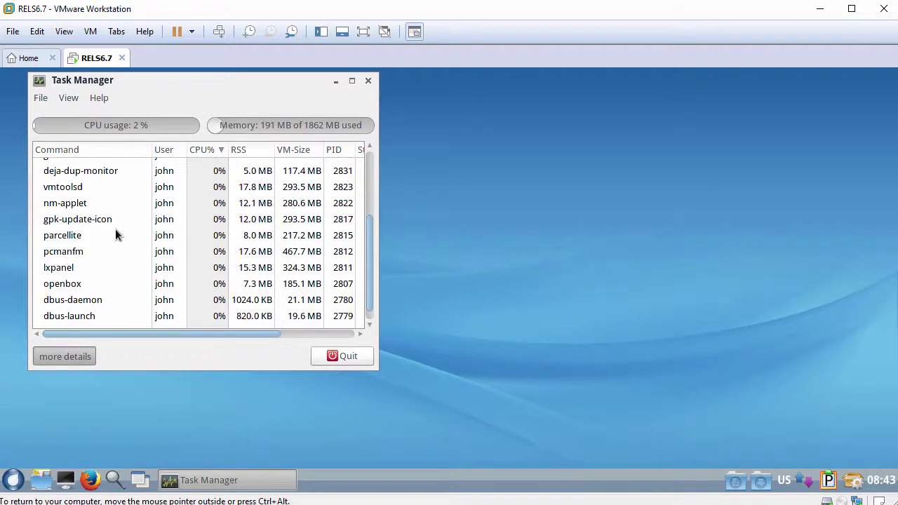
pyautogui.rightClick(77, 283)
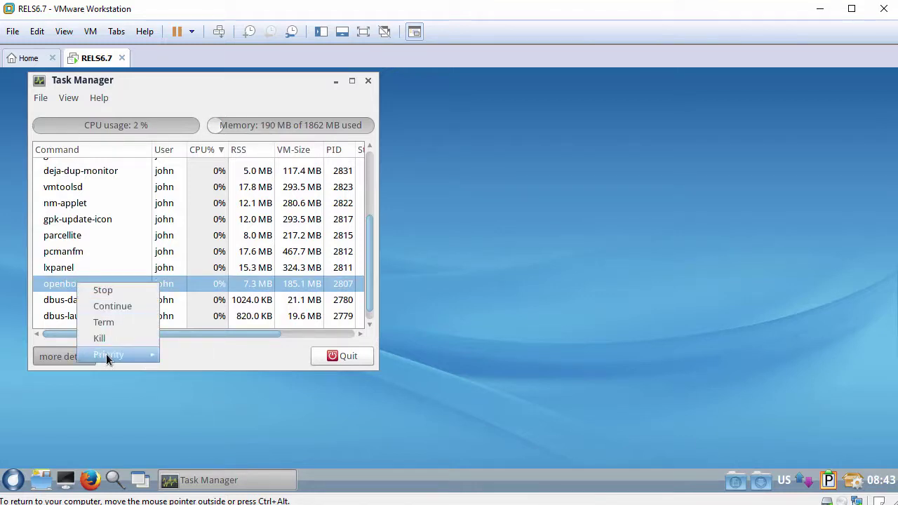
pyautogui.click(181, 107)
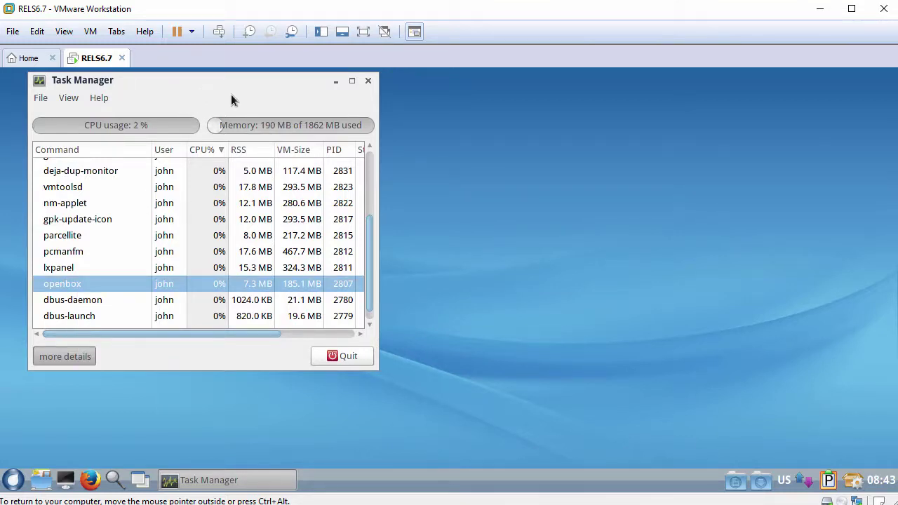
pyautogui.click(368, 81)
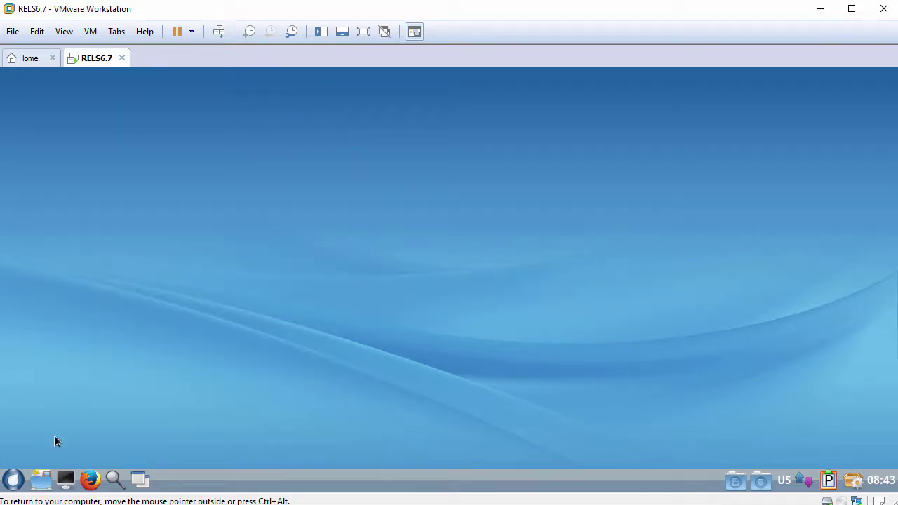
pyautogui.click(13, 480)
pyautogui.moveTo(82, 402)
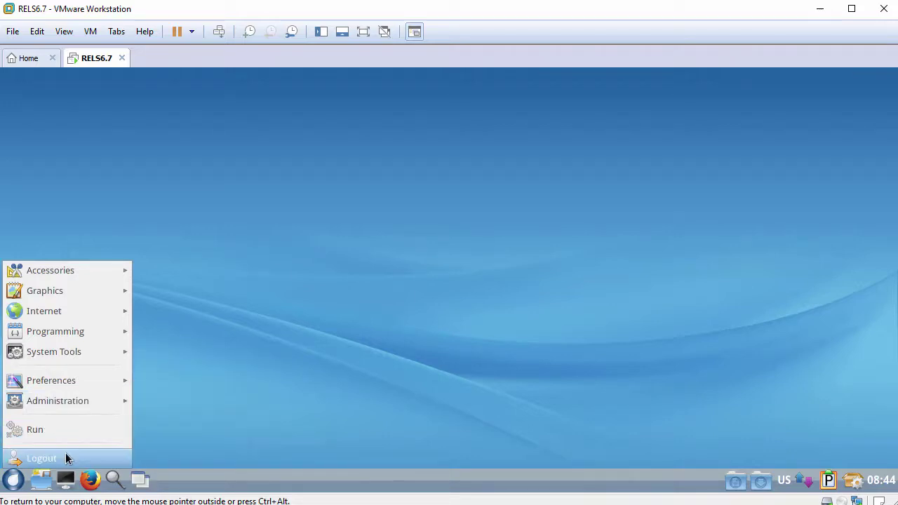
# Cancel the guest logout prompt and launch a terminal from the guest taskbar.
pyautogui.click(65, 458)
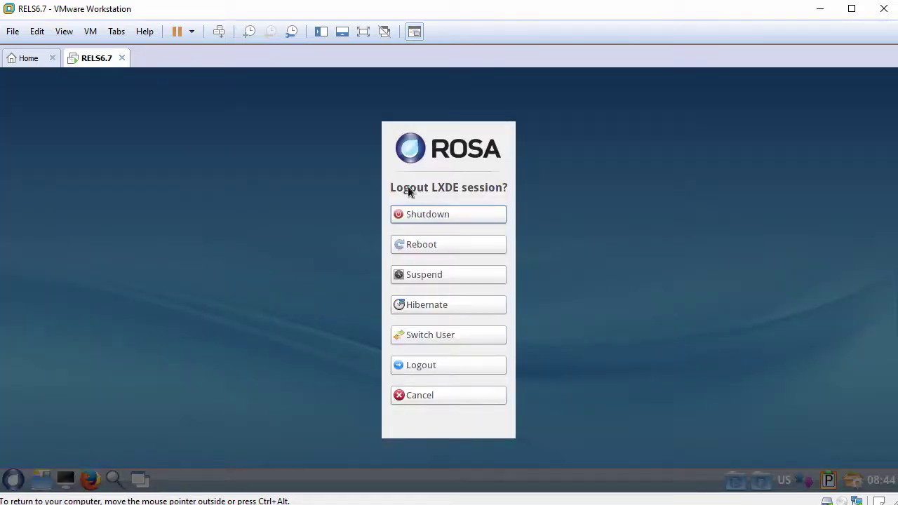
pyautogui.click(417, 398)
pyautogui.click(65, 481)
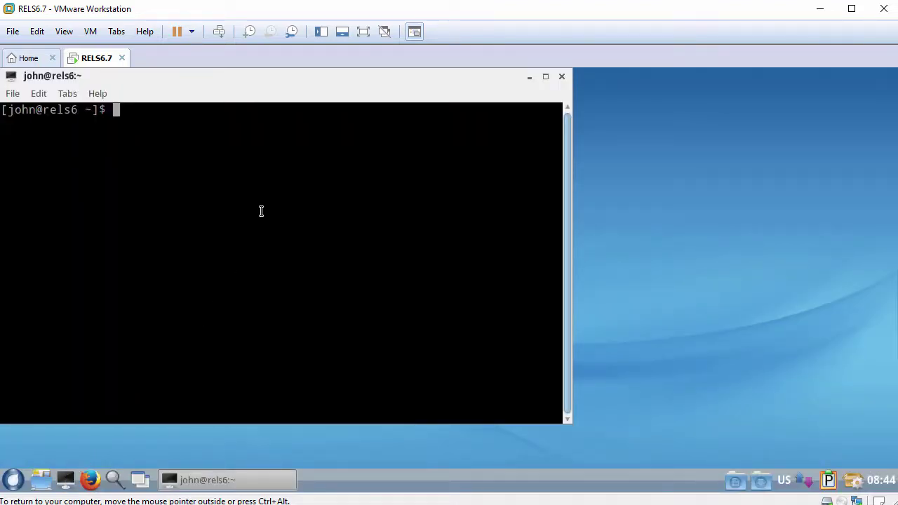
# Run whoami and hostname to show the current user and the machine name rels6.
pyautogui.press('Return')
pyautogui.write('whoami')
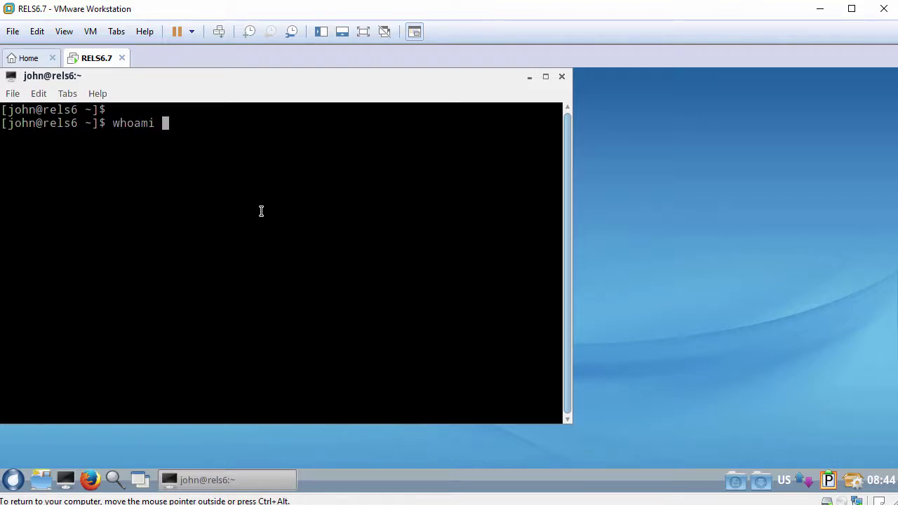
pyautogui.press('Return')
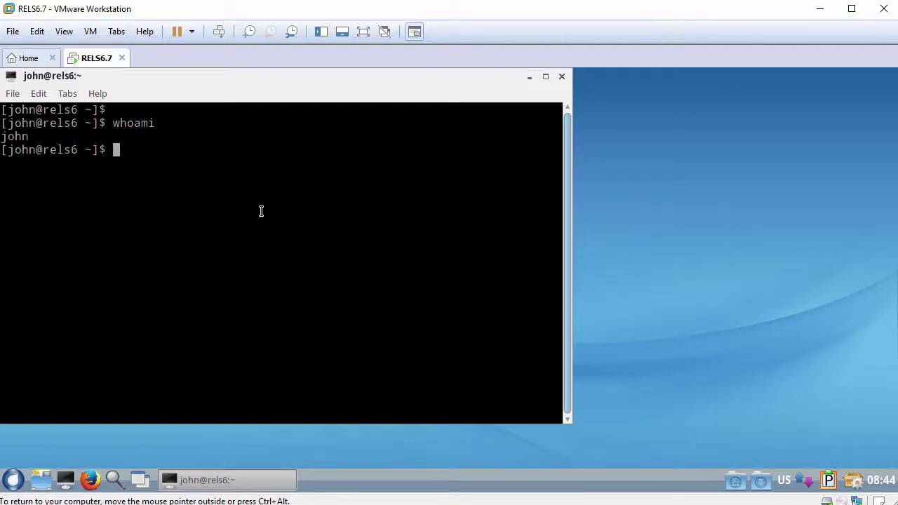
pyautogui.press('Return')
pyautogui.write('hostname')
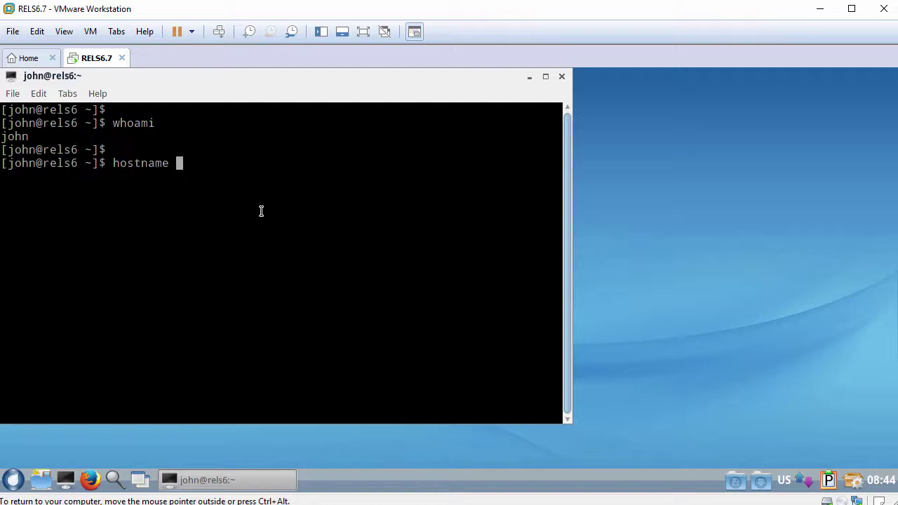
pyautogui.press('Return')
pyautogui.press('Return')
pyautogui.write('cat /etc/r')
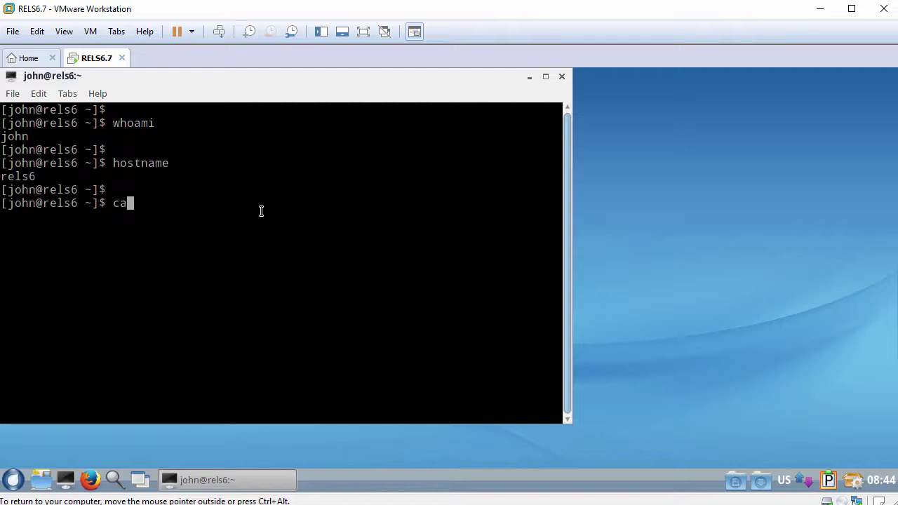
pyautogui.write('edhat-release')
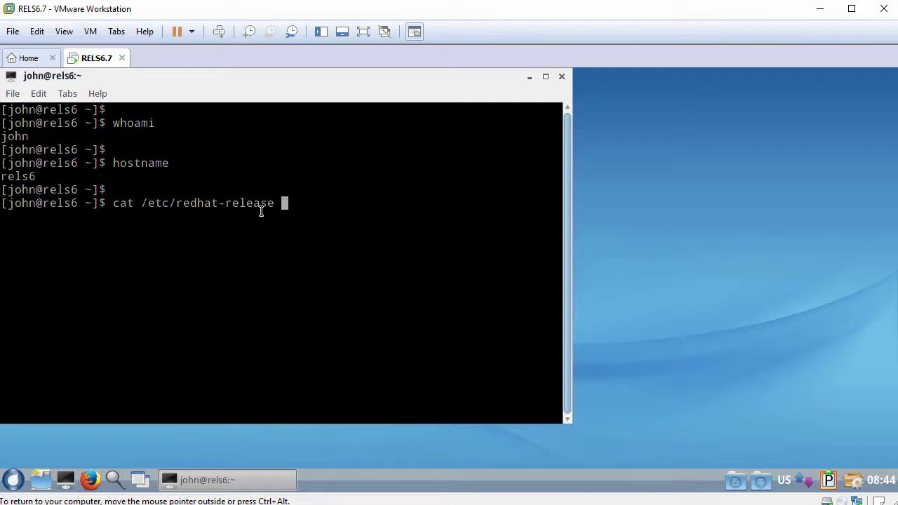
pyautogui.press('Return')
pyautogui.press('Return')
pyautogui.write('ping ')
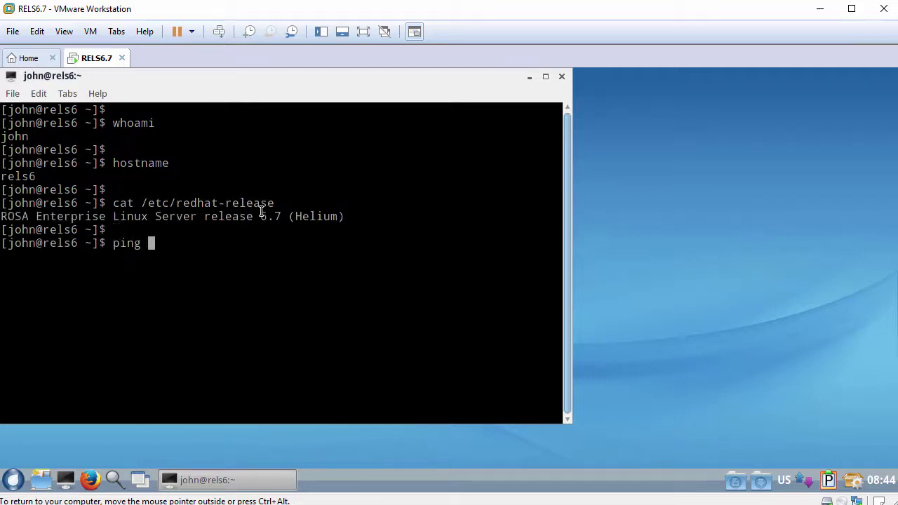
pyautogui.write('-c 3 www.yandex.')
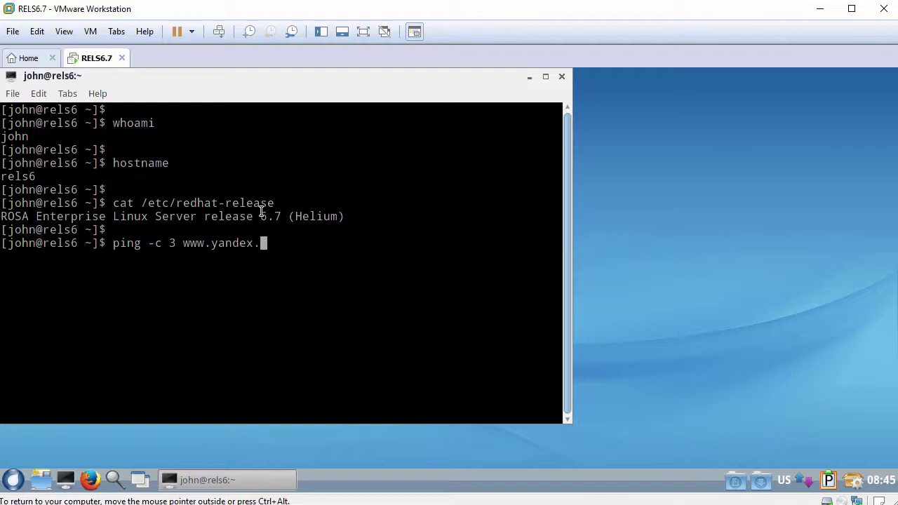
pyautogui.write('ru')
pyautogui.press('Return')
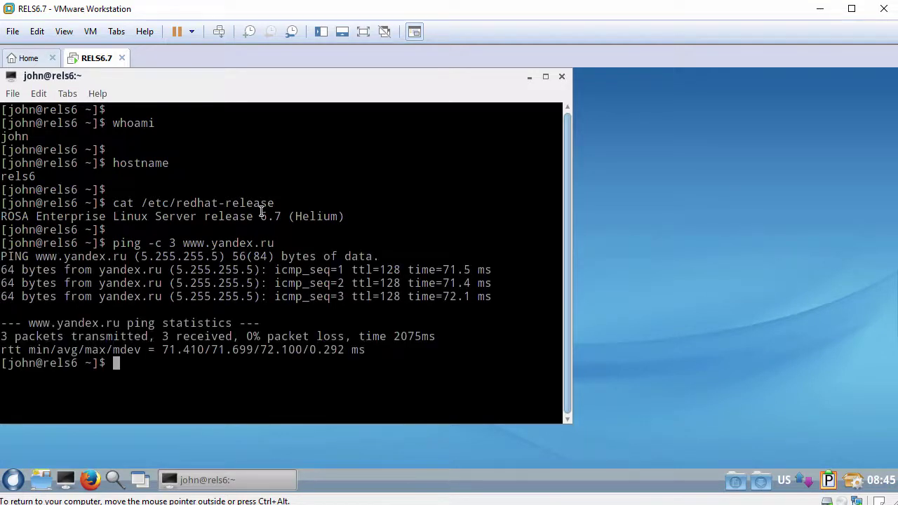
pyautogui.write('exit')
pyautogui.press('Return')
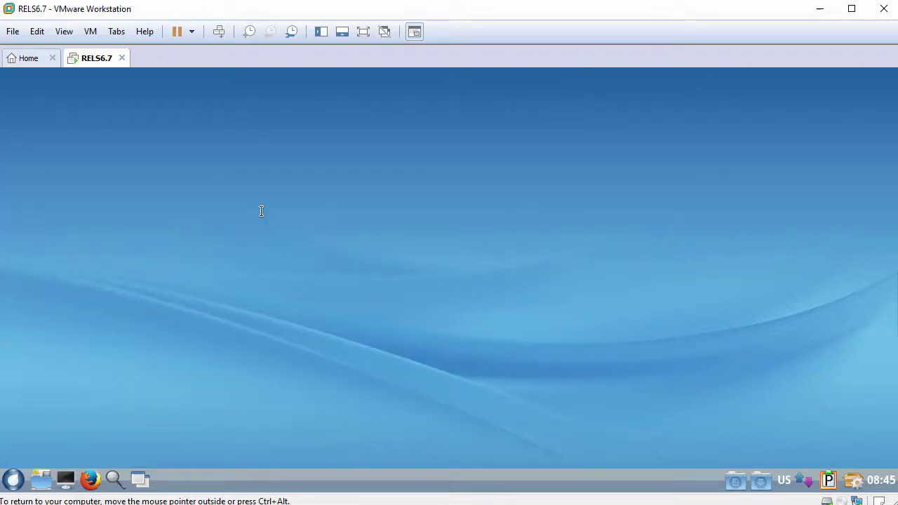